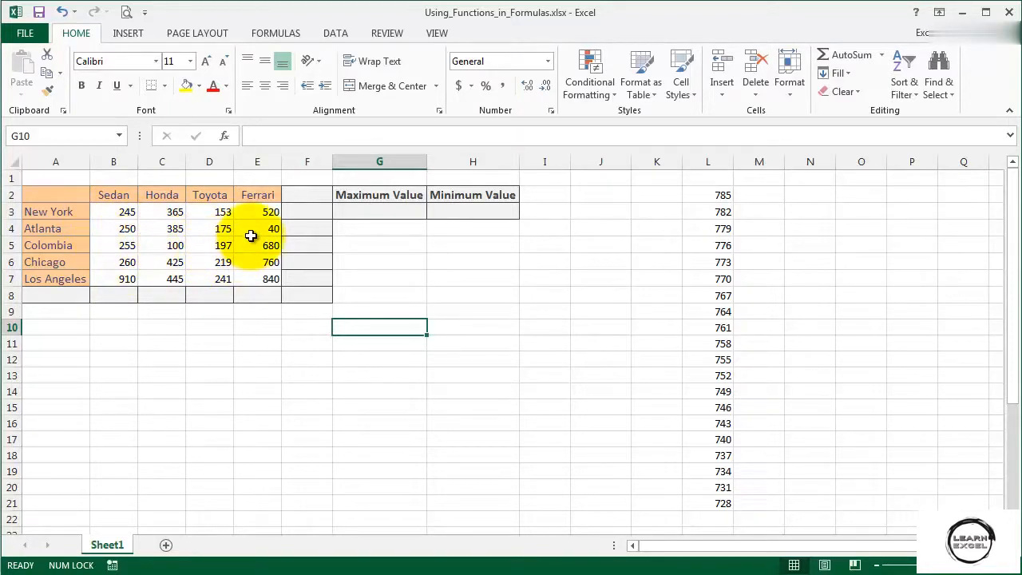
# Step: Label cell A8, below Los Angeles, as Total
pyautogui.click(69, 293)
pyautogui.write('Total')
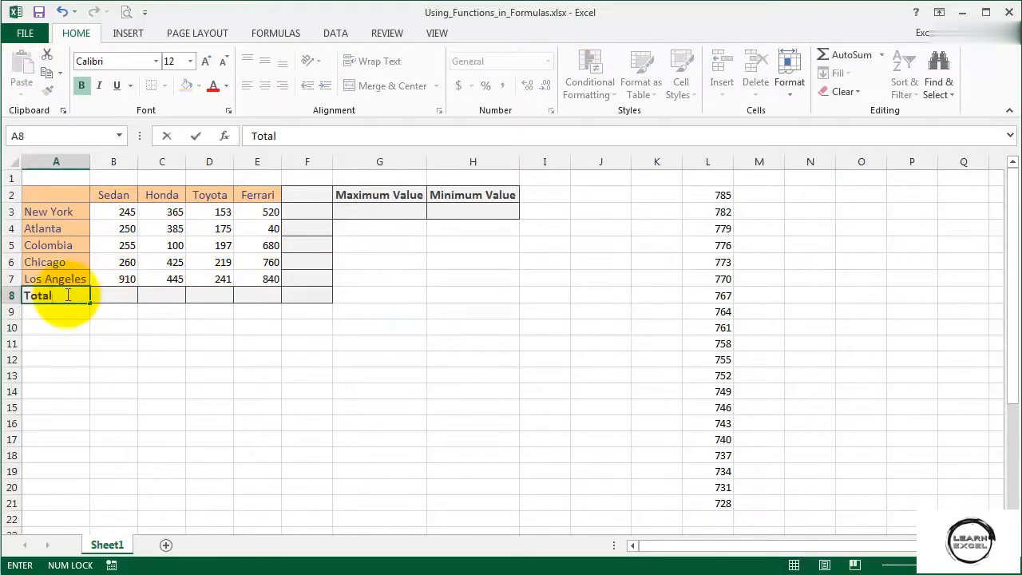
pyautogui.press('Tab')
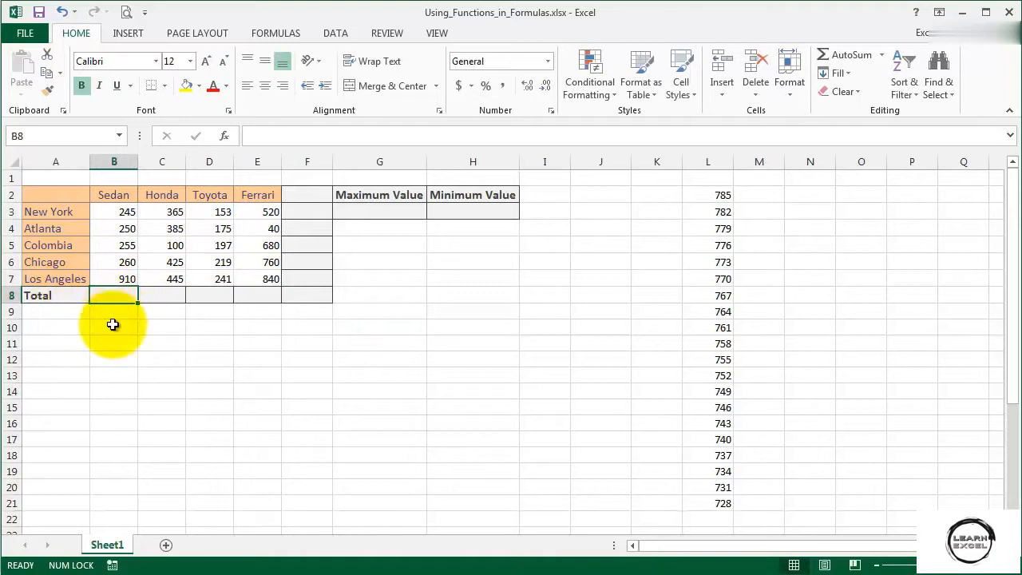
# Step: Total the Sedan column in B8 by adding its cells individually with the formula =B3+B4+B5+B6+B7
pyautogui.write('=')
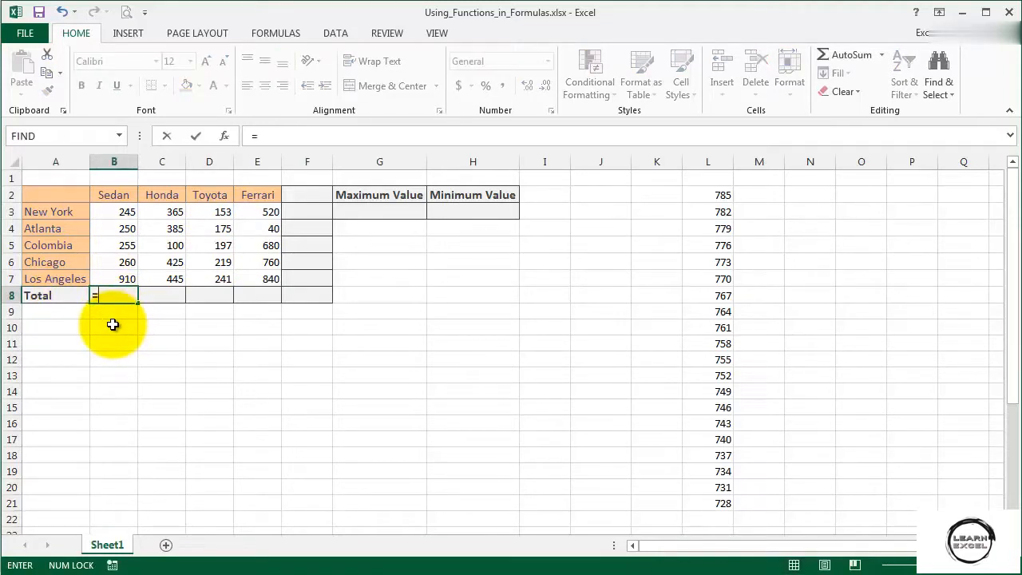
pyautogui.click(120, 214)
pyautogui.write('+')
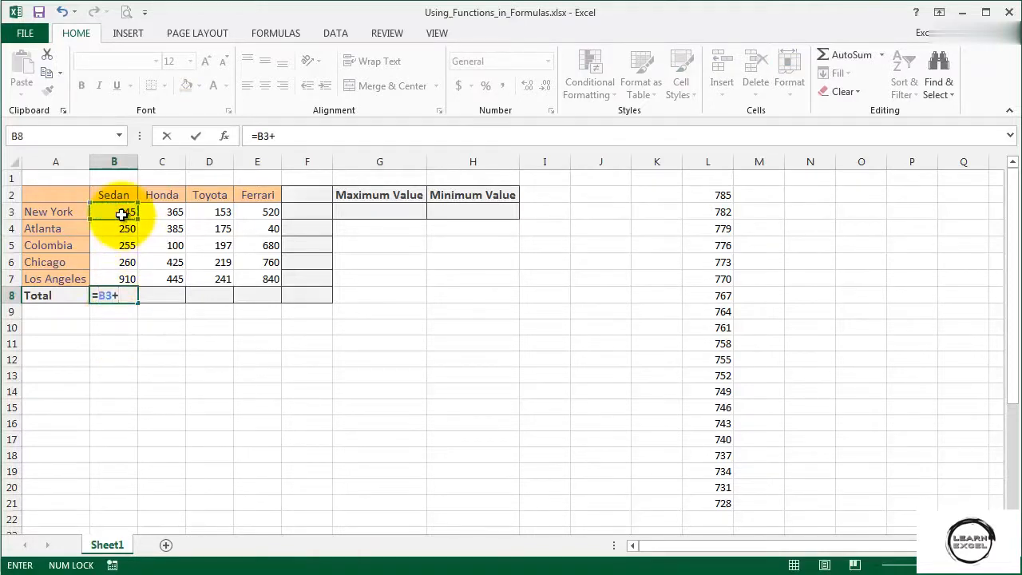
pyautogui.click(120, 229)
pyautogui.write('+')
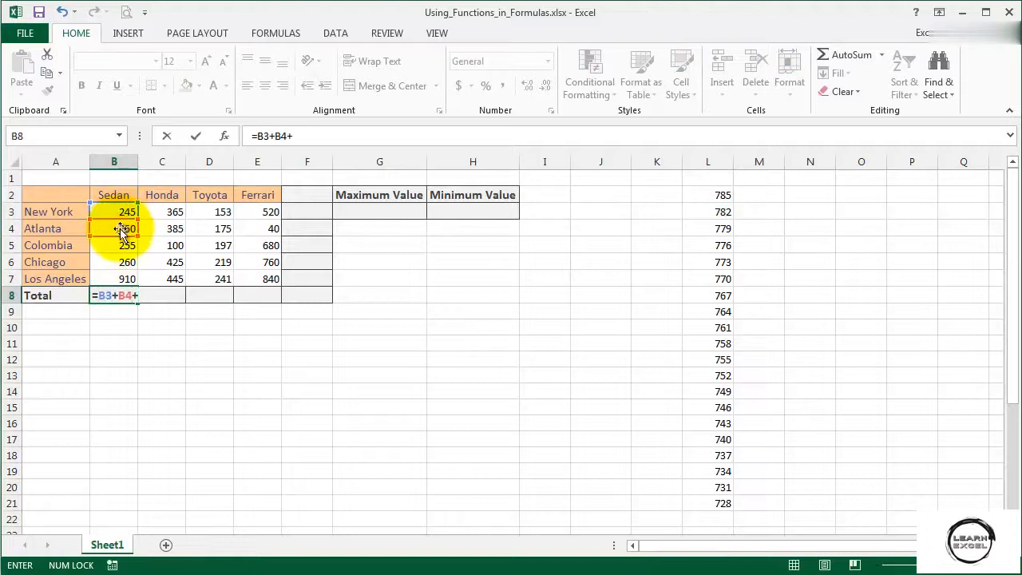
pyautogui.click(120, 246)
pyautogui.write('+')
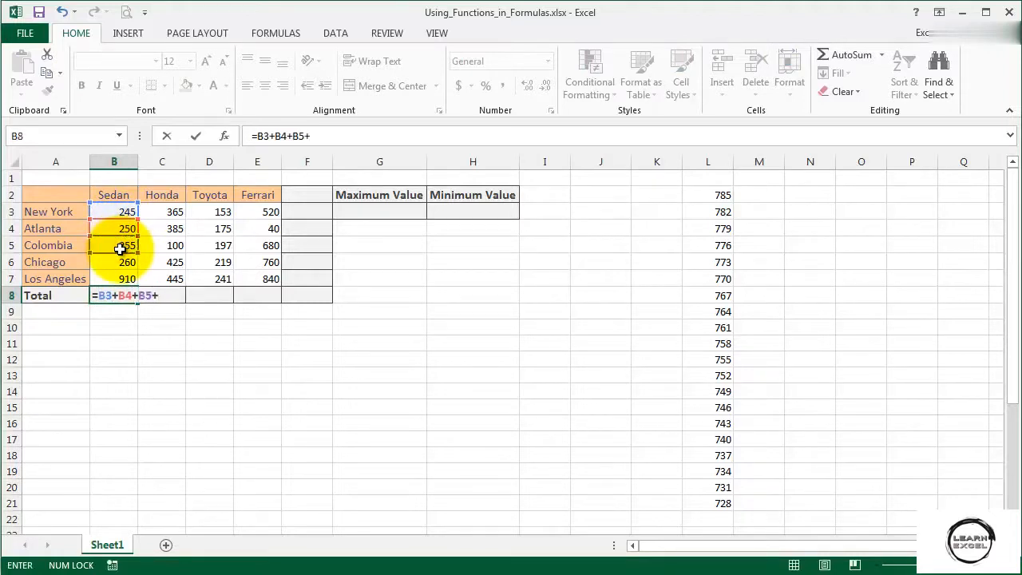
pyautogui.click(118, 261)
pyautogui.write('+')
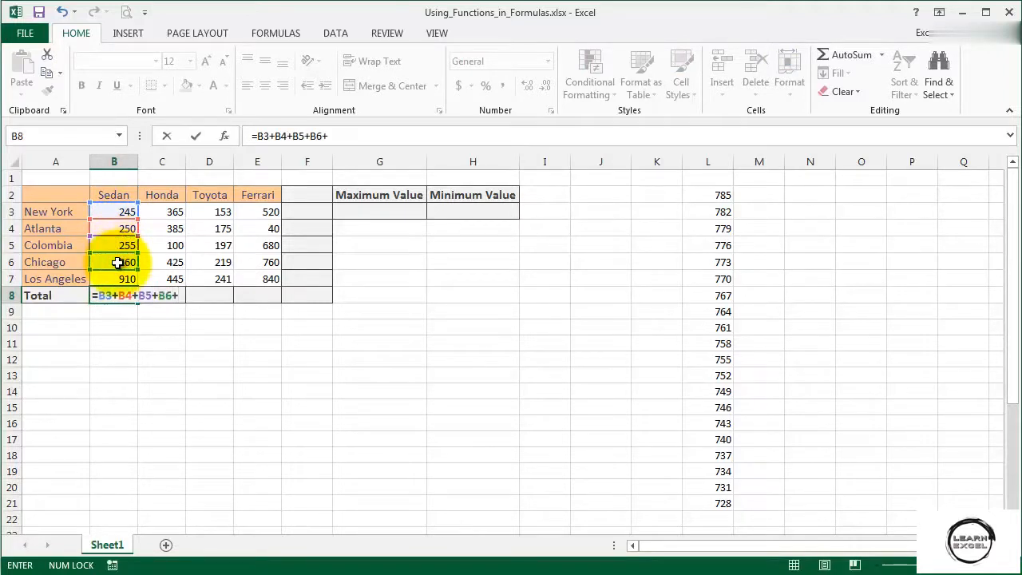
pyautogui.click(118, 276)
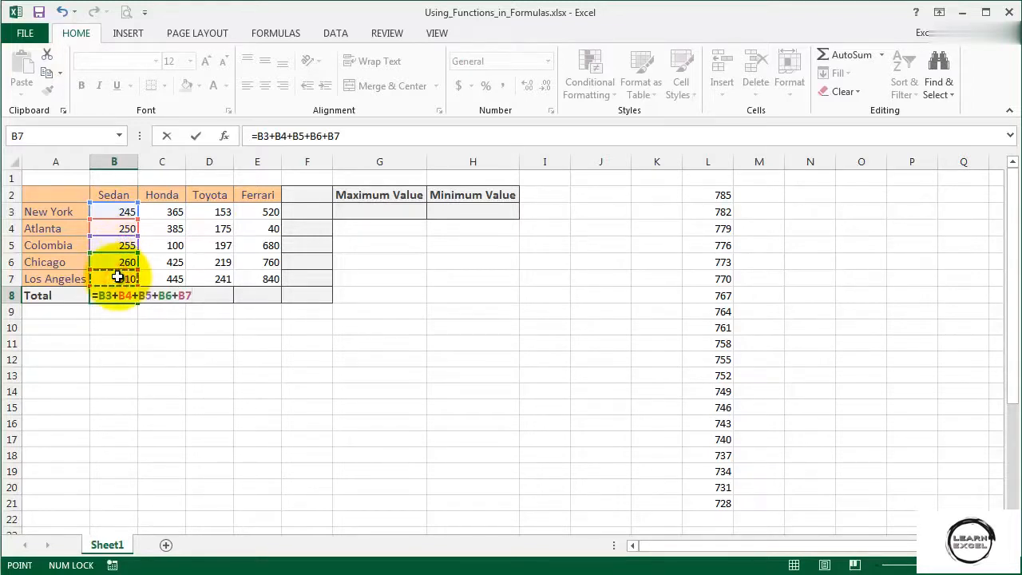
pyautogui.press('Return')
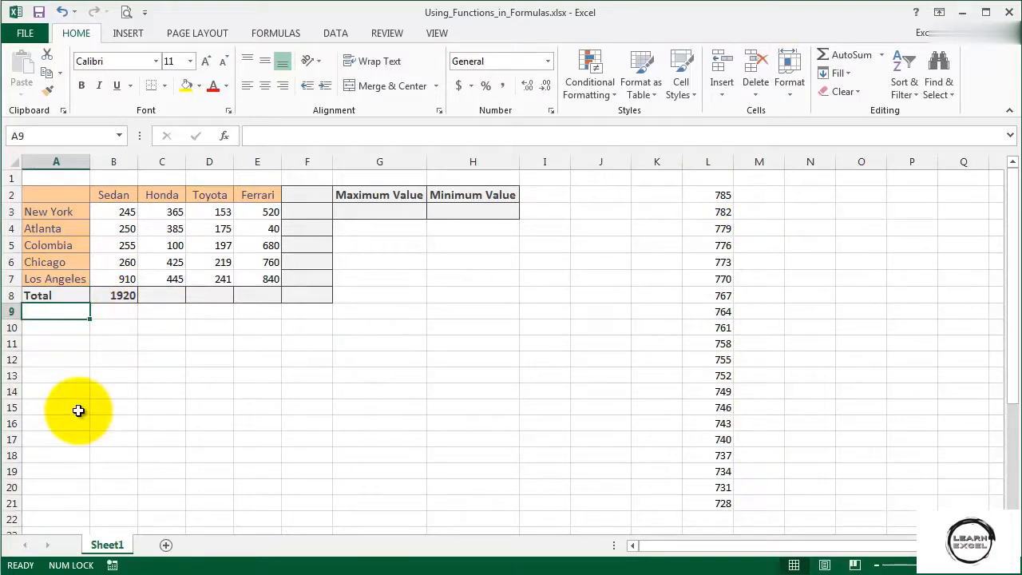
# Step: Begin a formula in C8 with the suggested SUM function, after viewing the descriptions of SUMIFS and SUMSQ
pyautogui.click(159, 293)
pyautogui.write('=s')
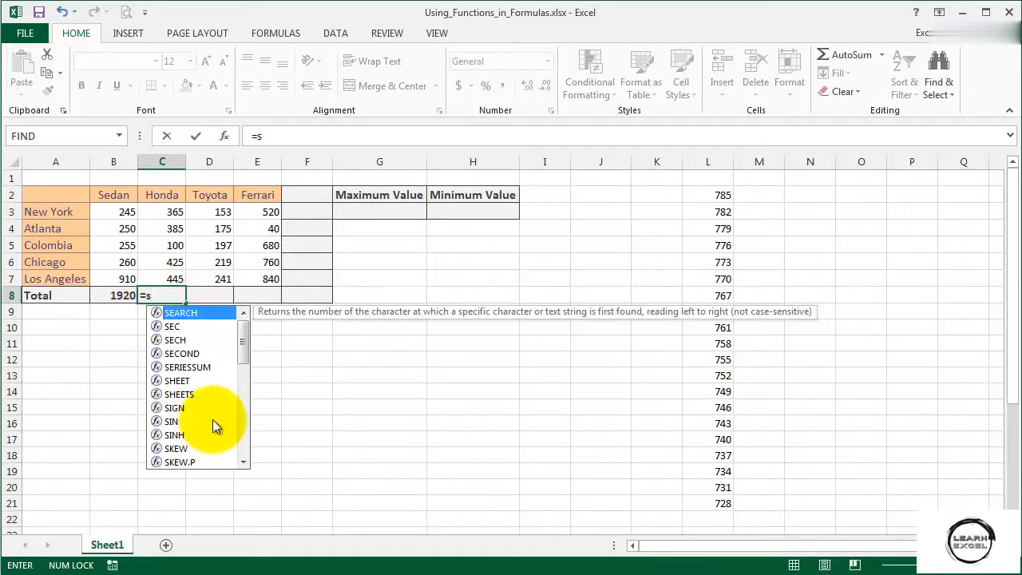
pyautogui.write('u')
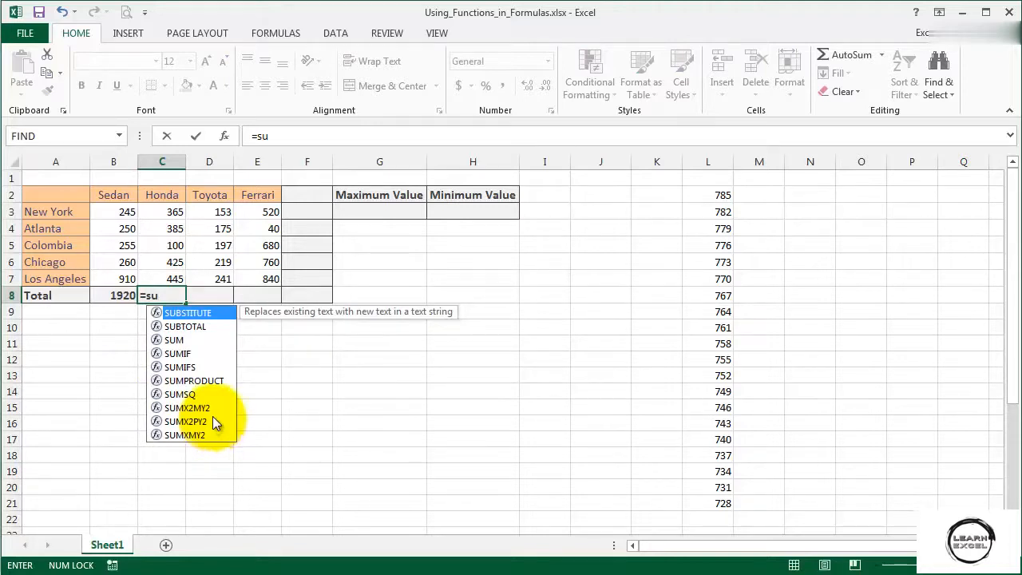
pyautogui.click(195, 368)
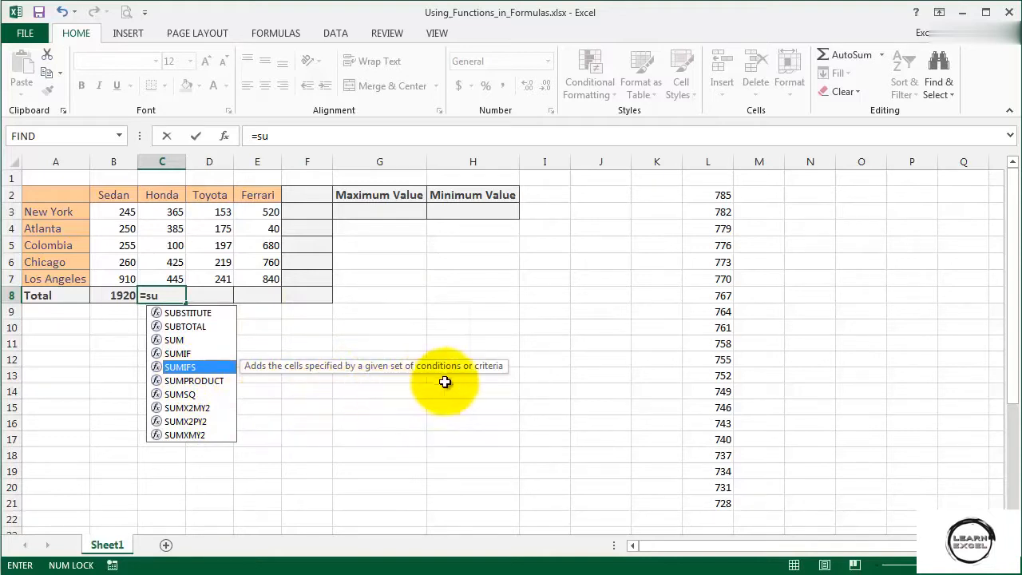
pyautogui.click(173, 394)
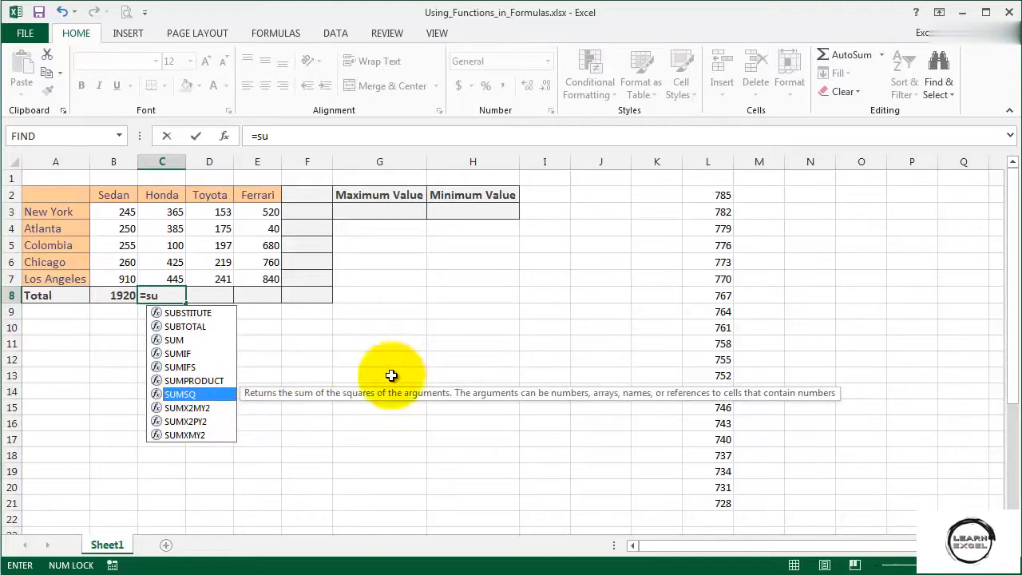
pyautogui.doubleClick(174, 339)
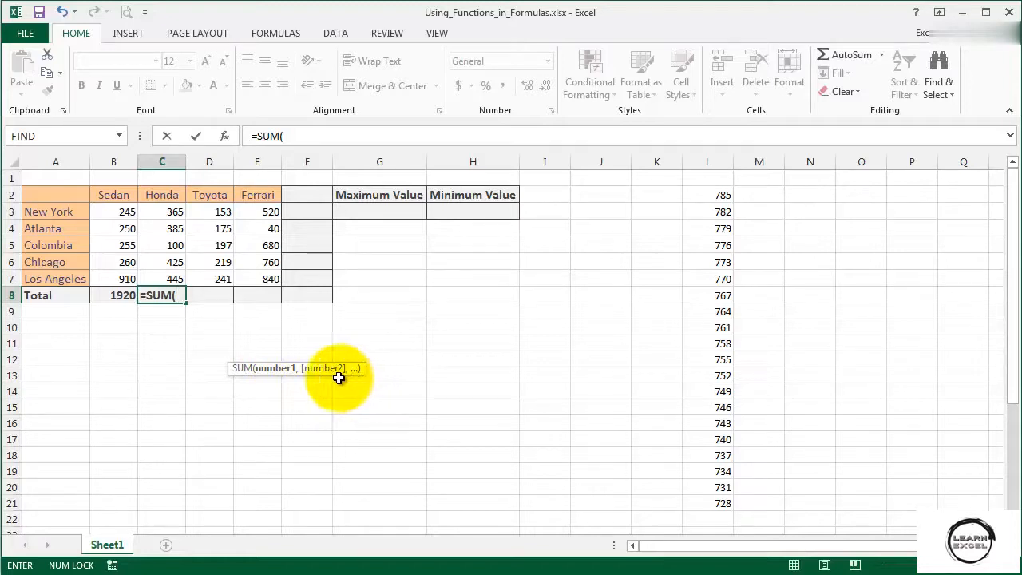
# Step: Add the Honda cells C3, C4, C5, C6 and C7 as separate comma-delimited arguments of the SUM function
pyautogui.click(162, 206)
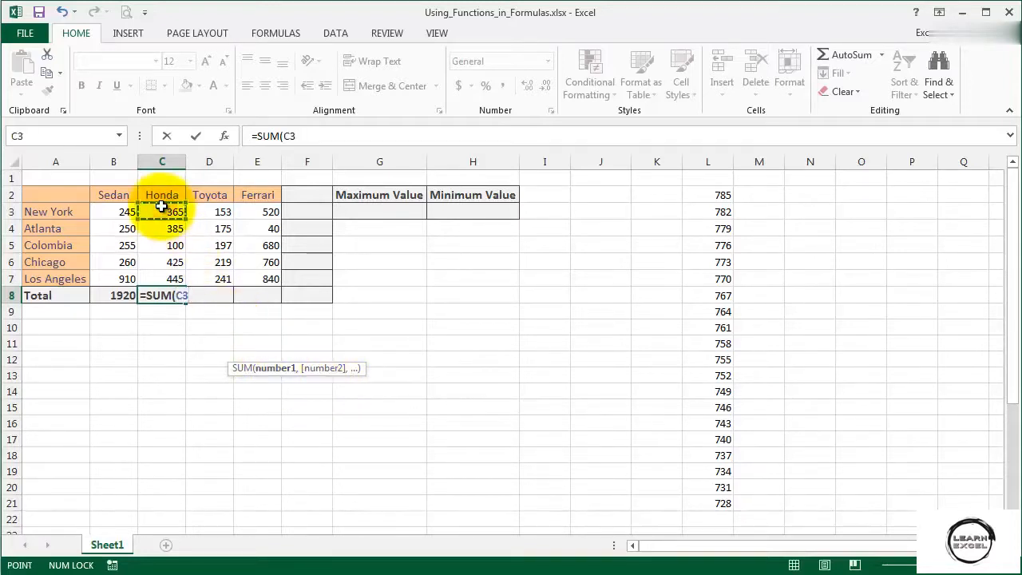
pyautogui.write(',')
pyautogui.click(157, 229)
pyautogui.write(',')
pyautogui.click(158, 247)
pyautogui.write(',')
pyautogui.click(157, 261)
pyautogui.write(',')
pyautogui.click(158, 277)
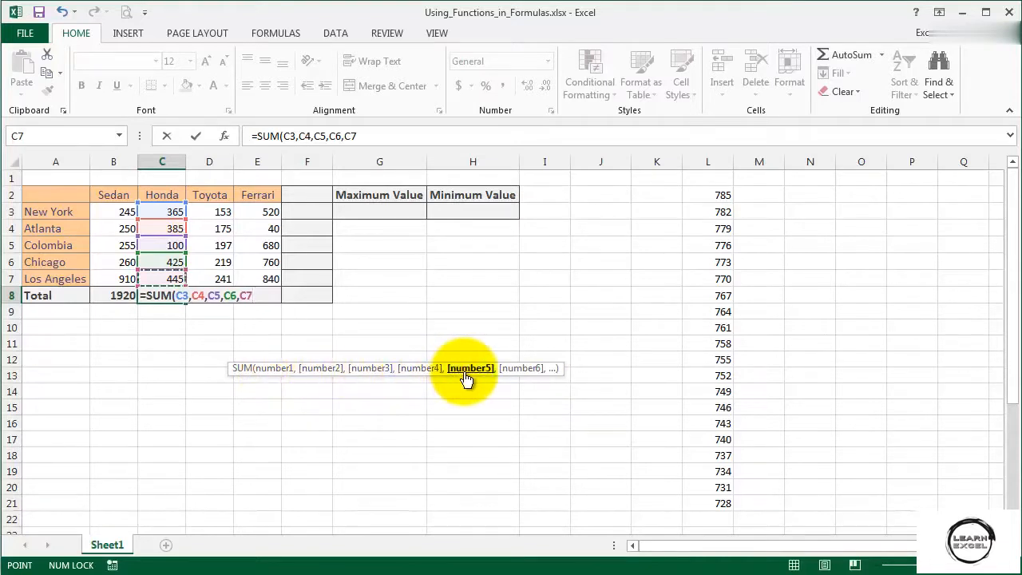
# Step: Check the third, first and fifth arguments of the SUM formula in C8, and complete the formula with a closing parenthesis
pyautogui.click(372, 375)
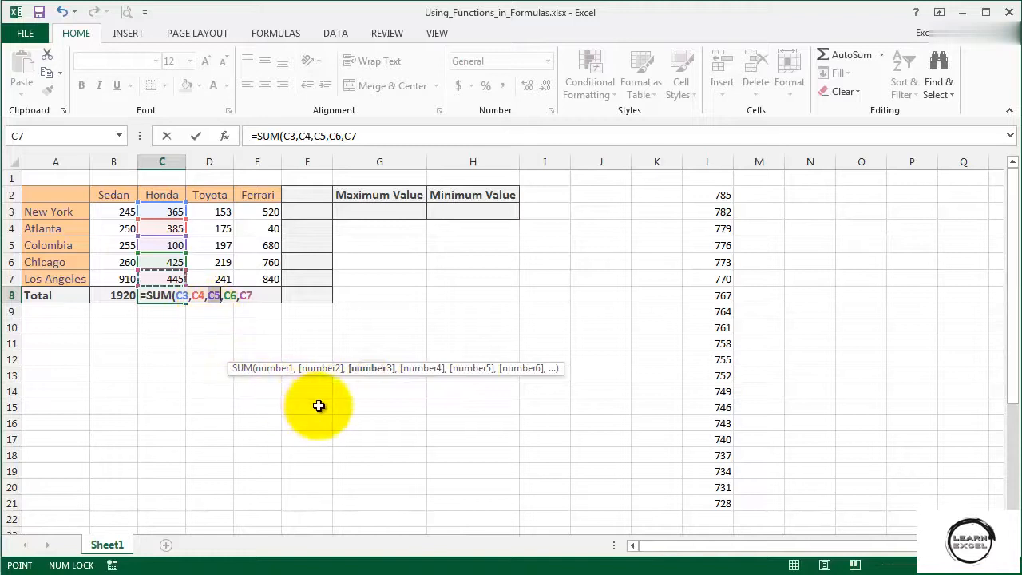
pyautogui.click(274, 372)
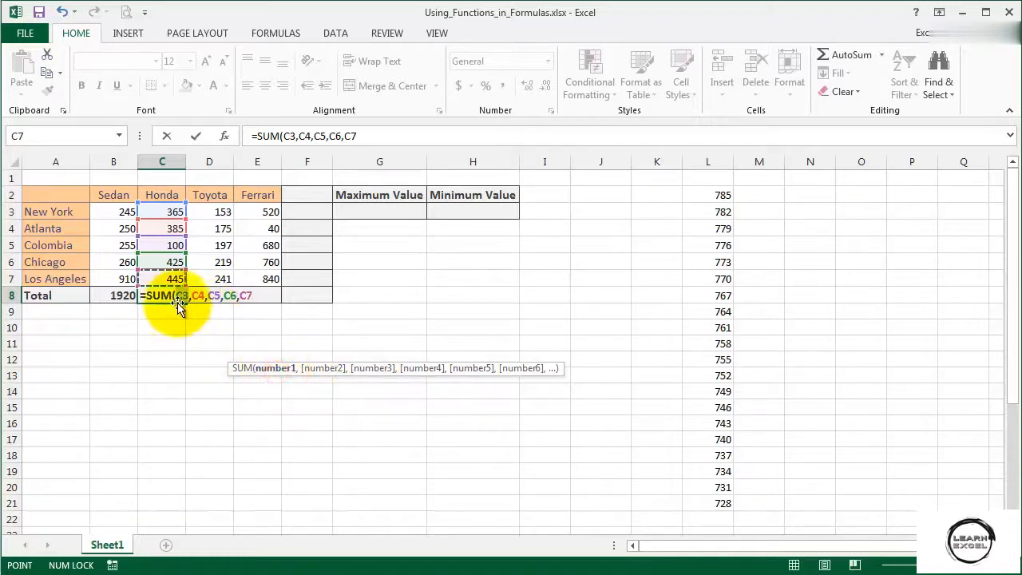
pyautogui.click(467, 372)
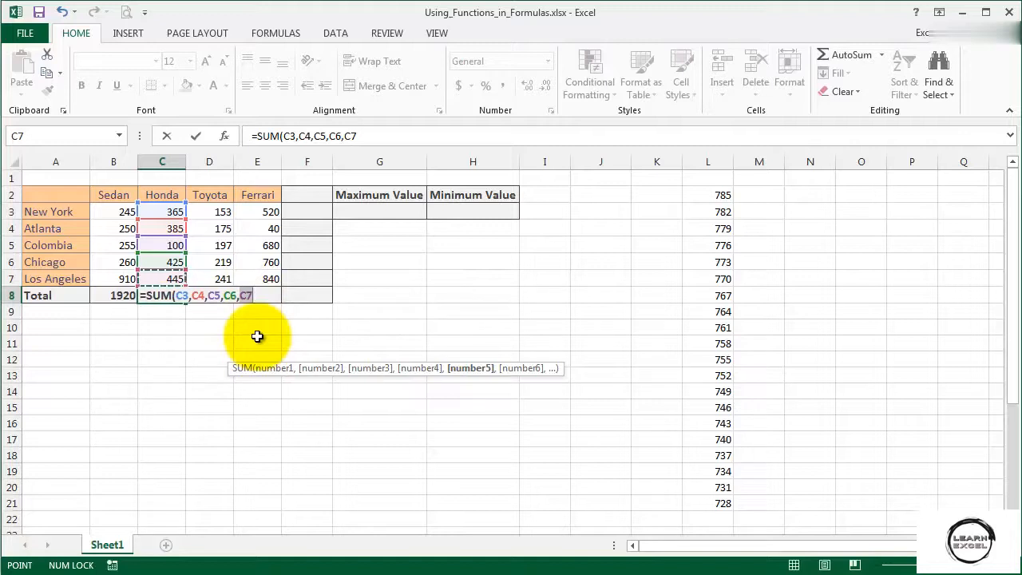
pyautogui.write(')')
pyautogui.press('Return')
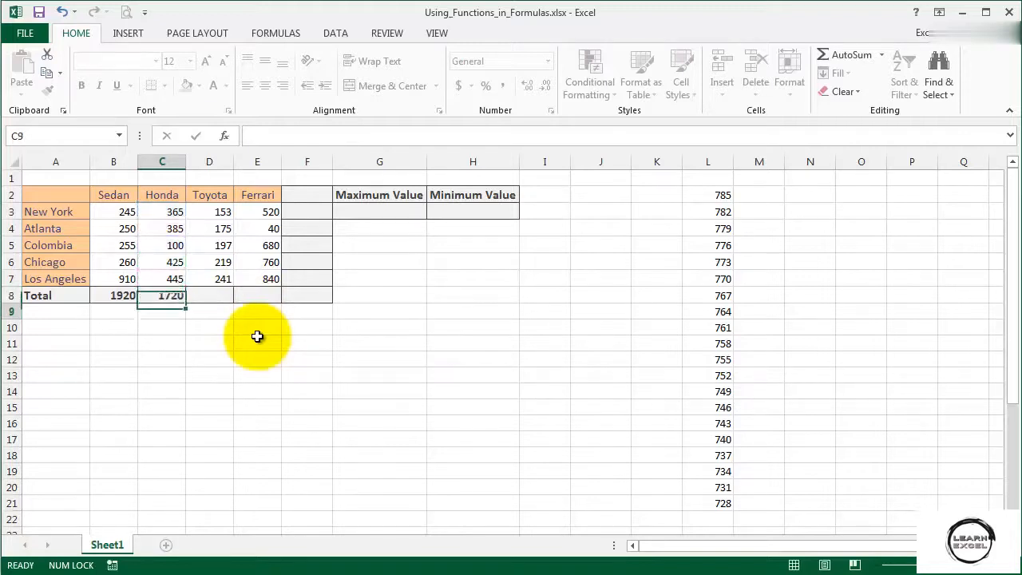
# Step: Review the Honda total's SUM formula in C8, including its closing parenthesis, without changing it
pyautogui.click(154, 296)
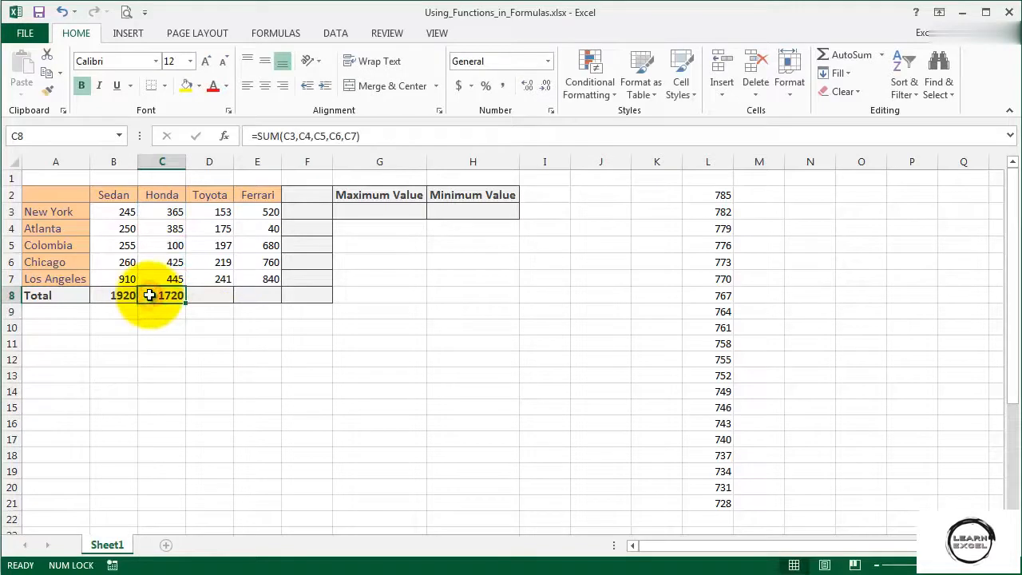
pyautogui.click(383, 134)
pyautogui.click(355, 136)
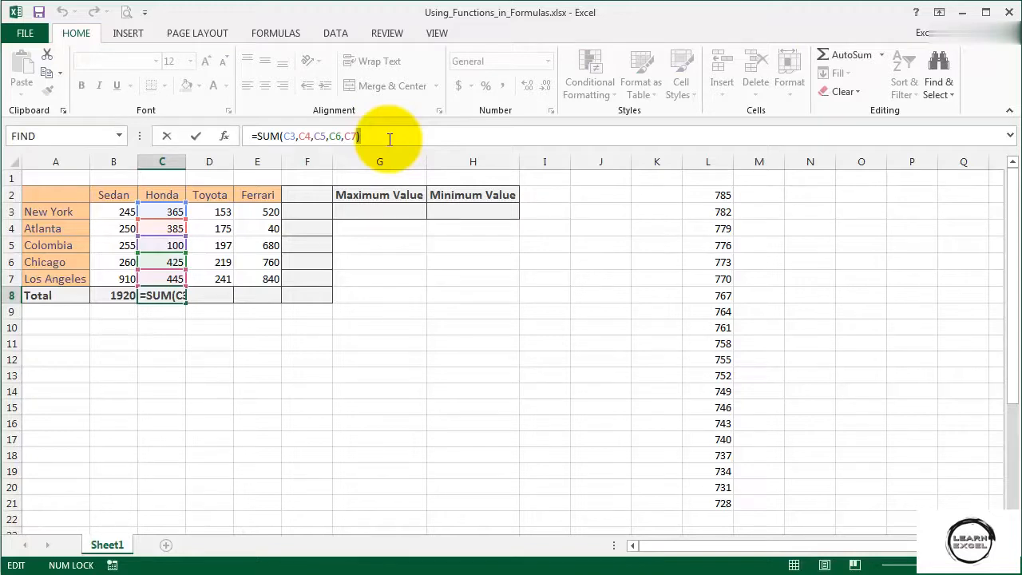
pyautogui.hotkey('ctrl', 'Return')
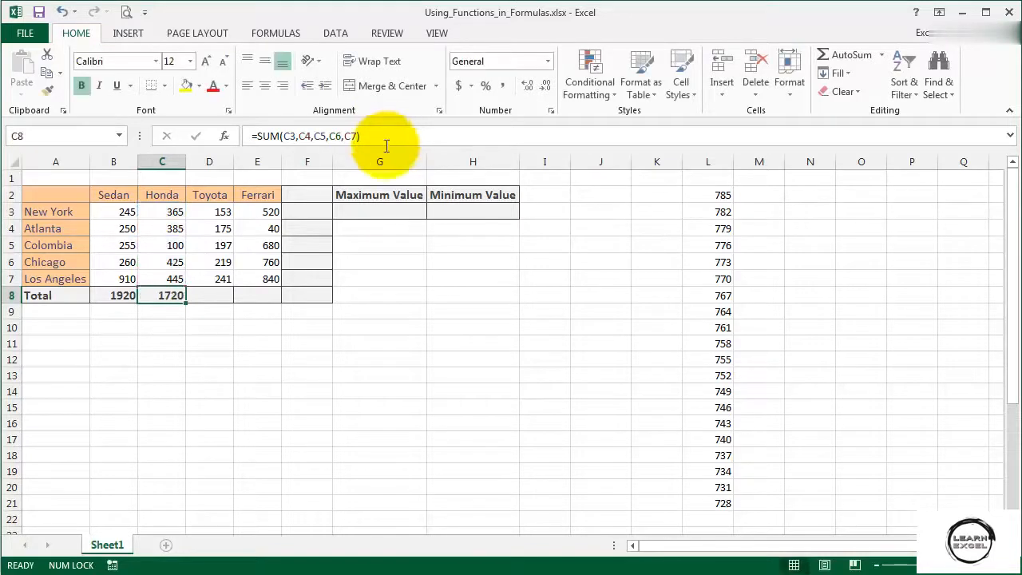
# Step: Total the Toyota column in D8 with the range formula =SUM(D3:D7), and reselect the cell to view it
pyautogui.click(216, 295)
pyautogui.write('=SUM')
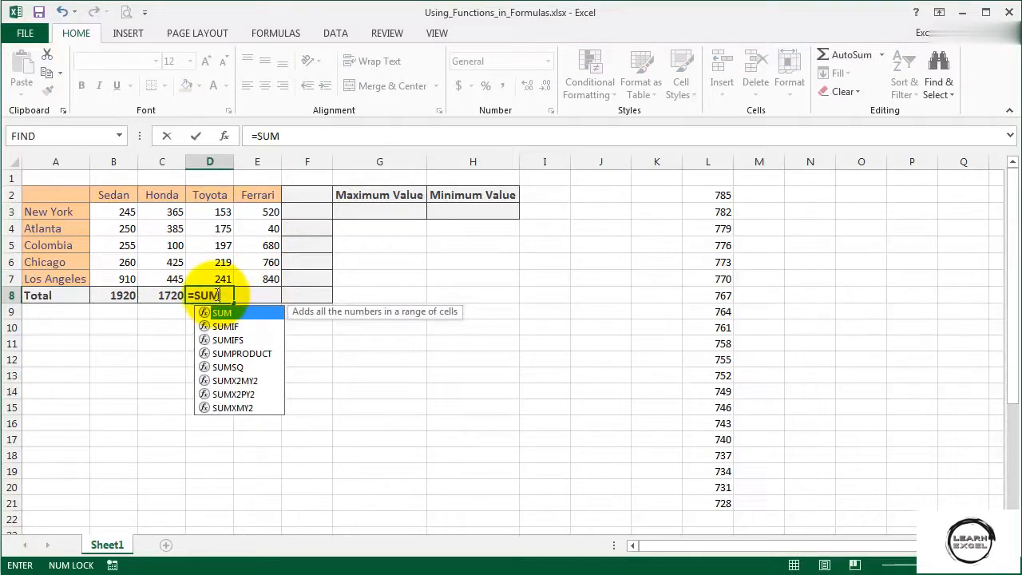
pyautogui.doubleClick(222, 312)
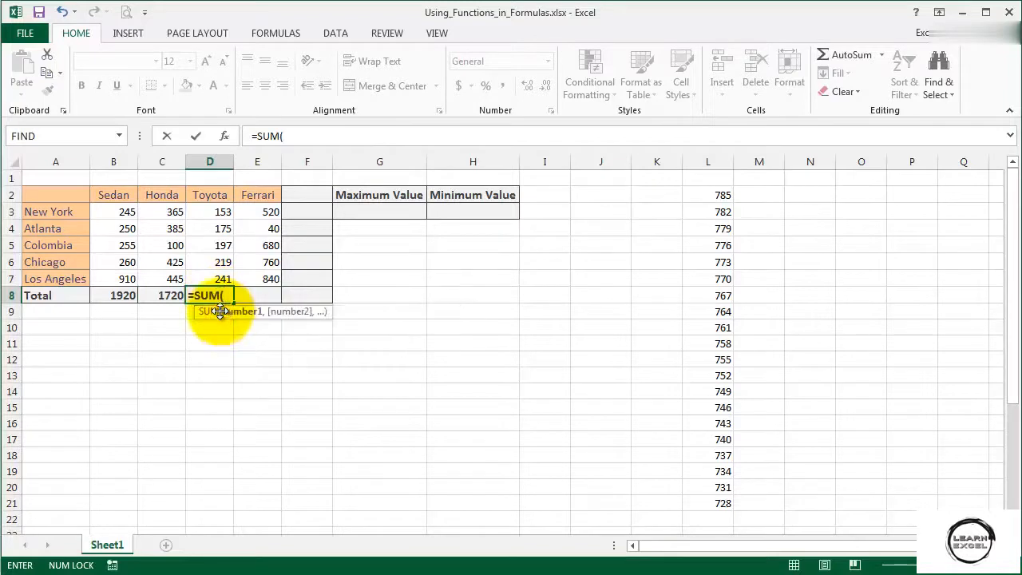
pyautogui.moveTo(212, 210); pyautogui.dragTo(214, 272)
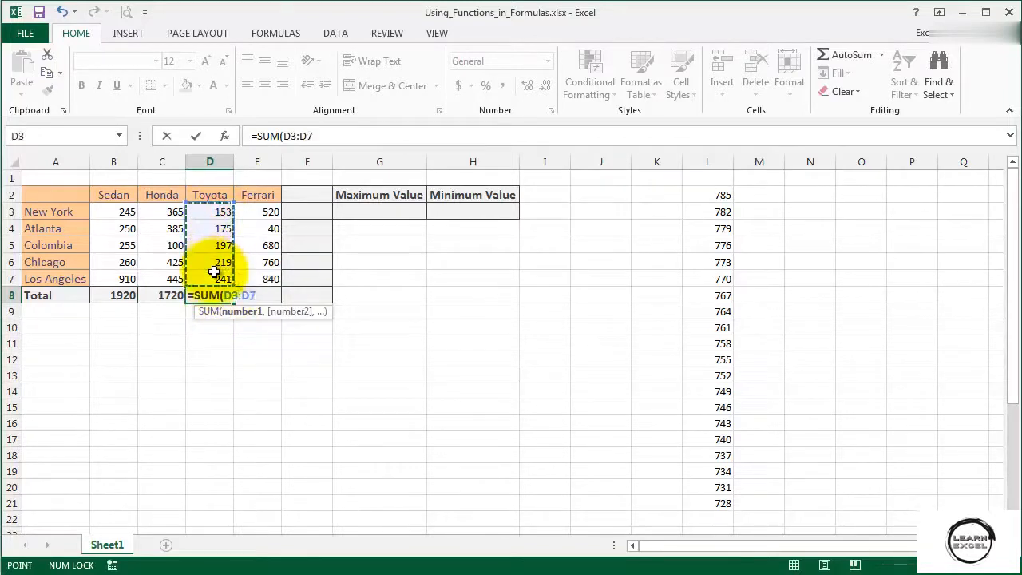
pyautogui.press('Return')
pyautogui.press('Up')
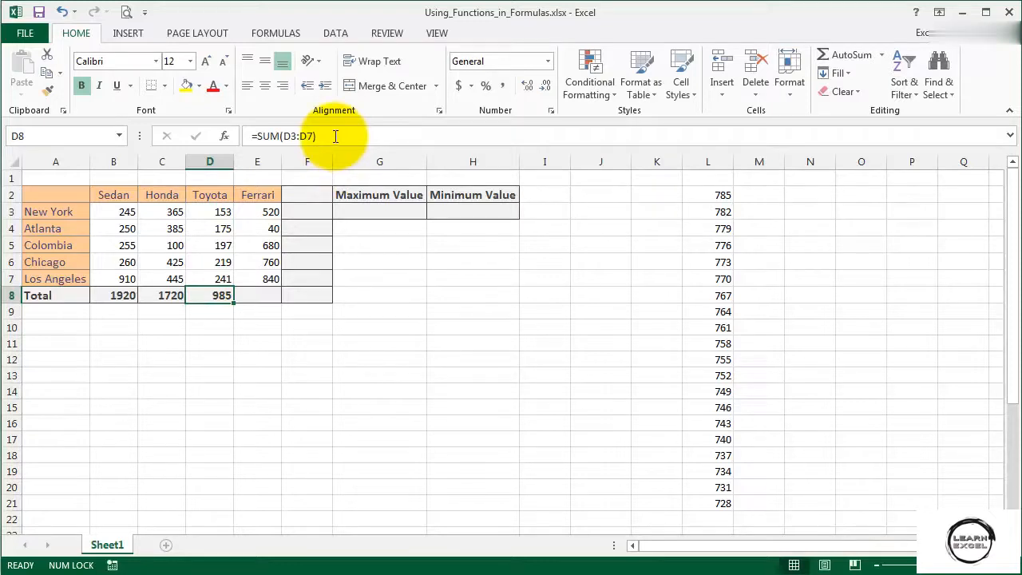
# Step: Total the Ferrari column in E8 with AutoSum over E3:E7
pyautogui.click(258, 296)
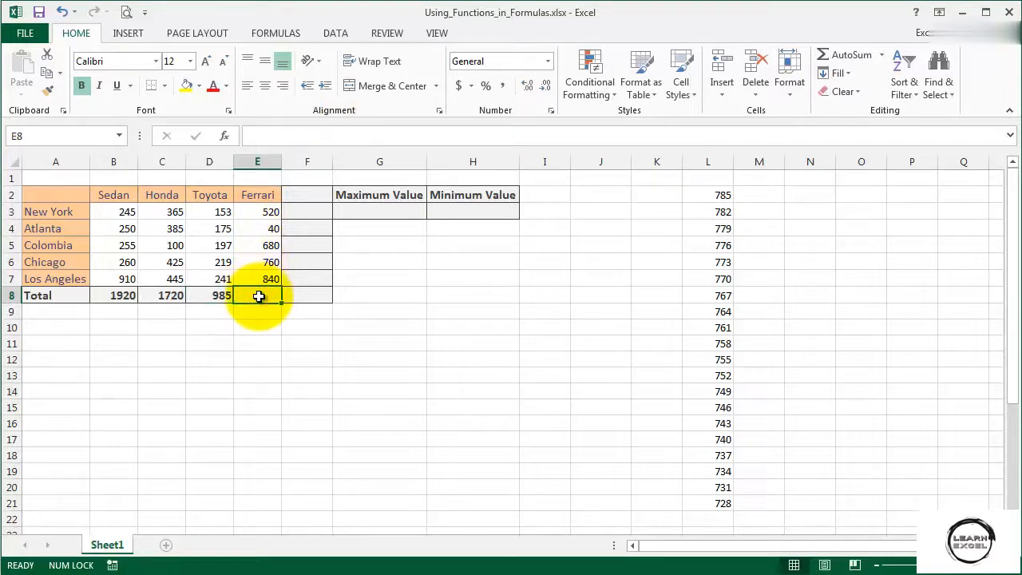
pyautogui.click(849, 56)
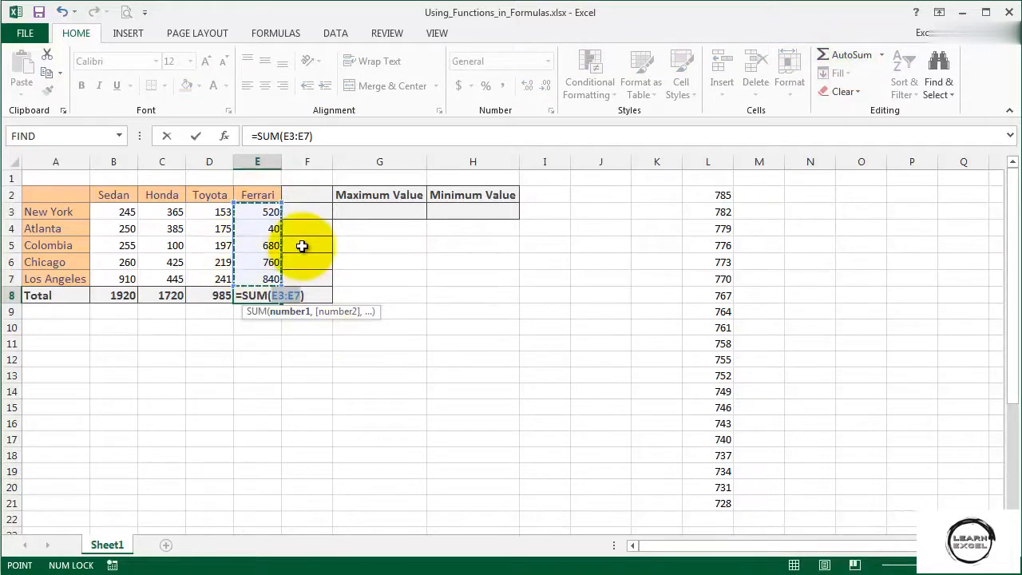
pyautogui.press('Return')
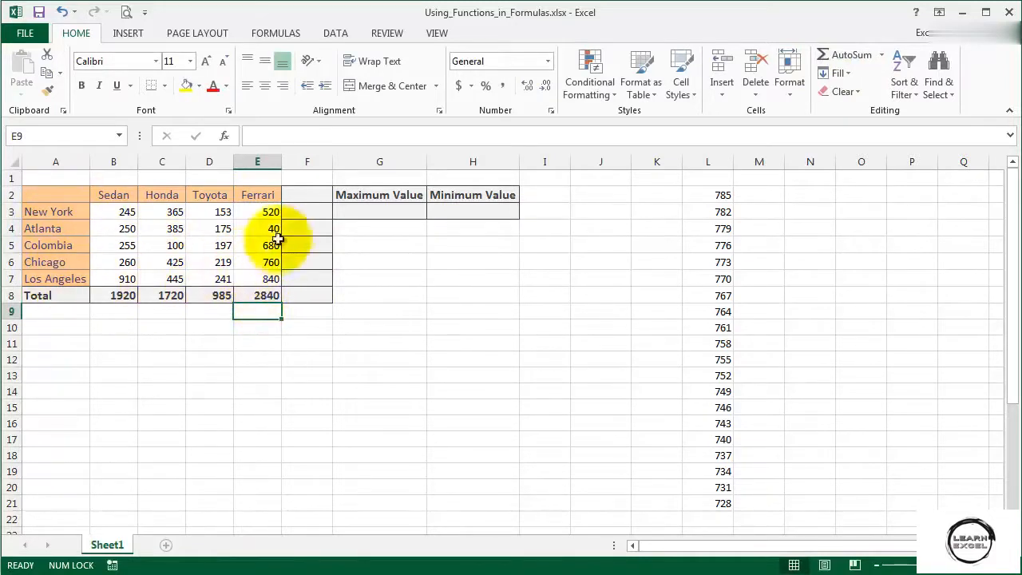
# Step: Give column F the heading Total in cell F2
pyautogui.click(304, 195)
pyautogui.write('Total')
pyautogui.press('Return')
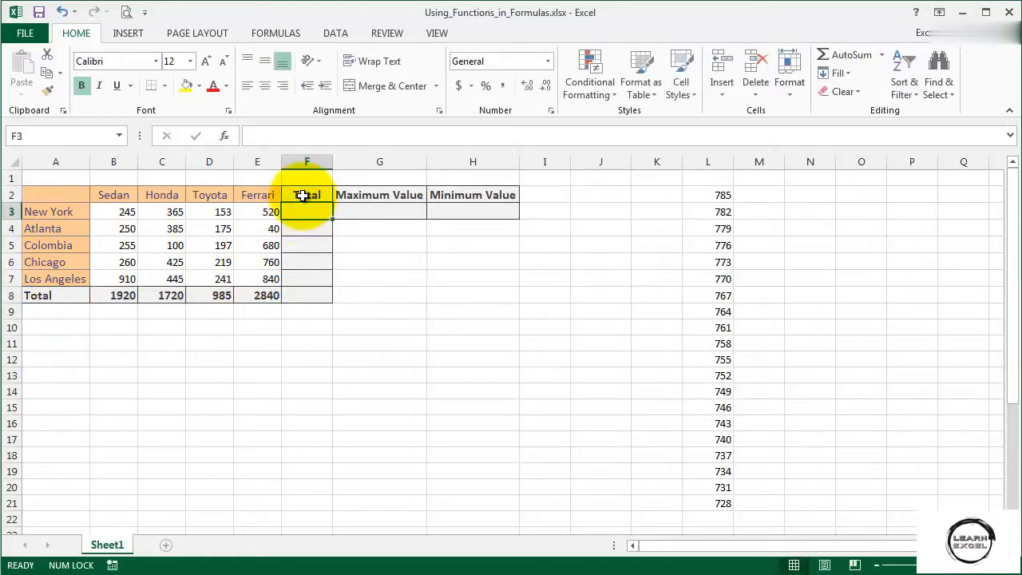
# Step: Total the New York row in F3 with a SUM formula over B3:E3
pyautogui.write('=sum')
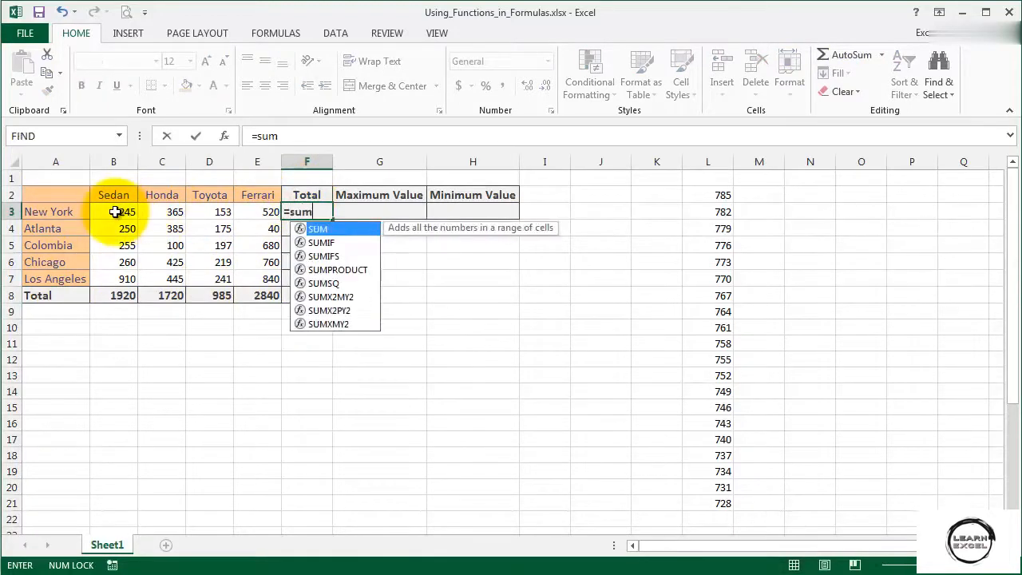
pyautogui.write('(')
pyautogui.moveTo(115, 211); pyautogui.dragTo(237, 211)
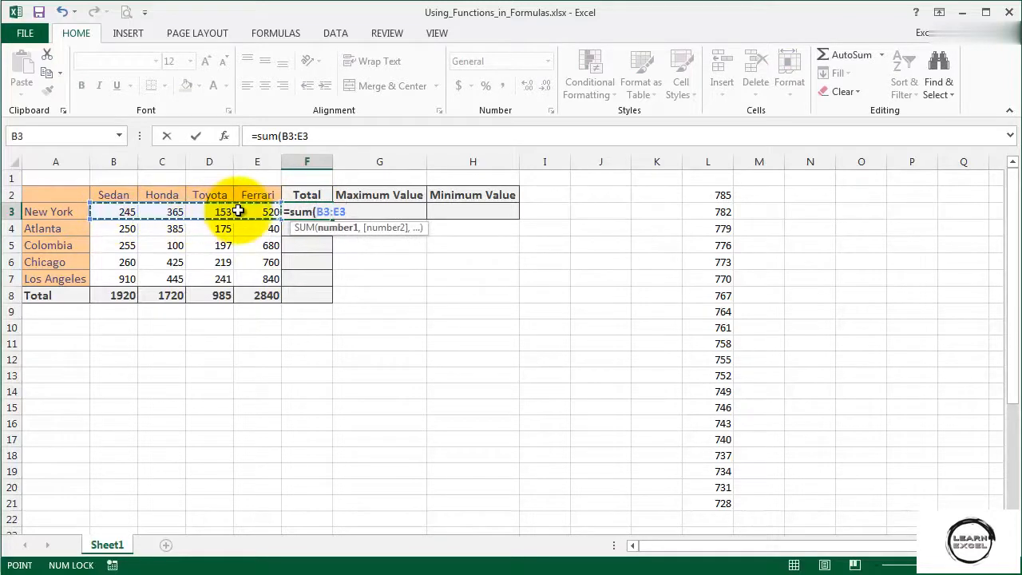
pyautogui.press('Return')
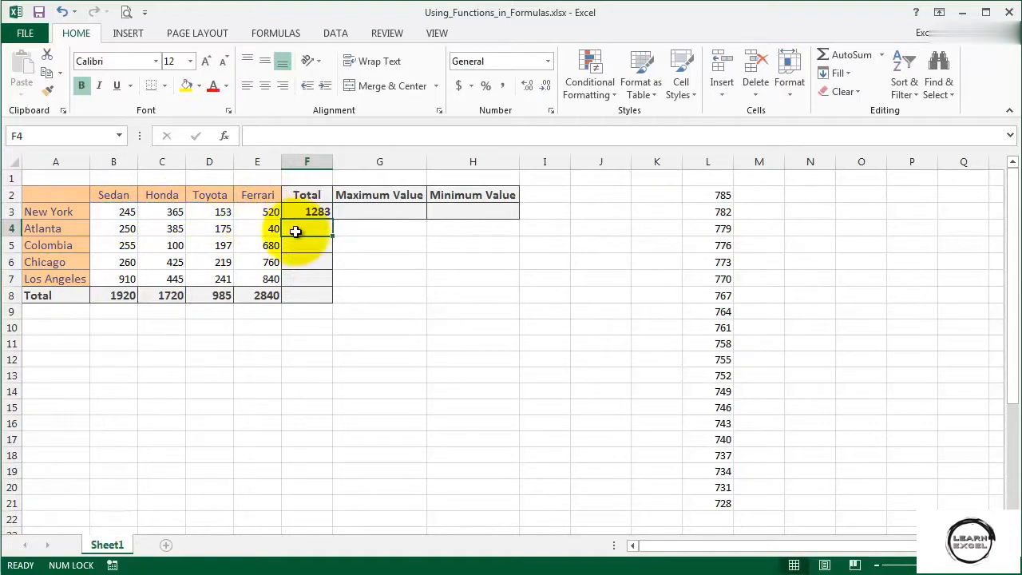
# Step: Total the Atlanta row in F4 and the Colombia row in F5 with AutoSum over B4:E4 and B5:E5
pyautogui.click(844, 56)
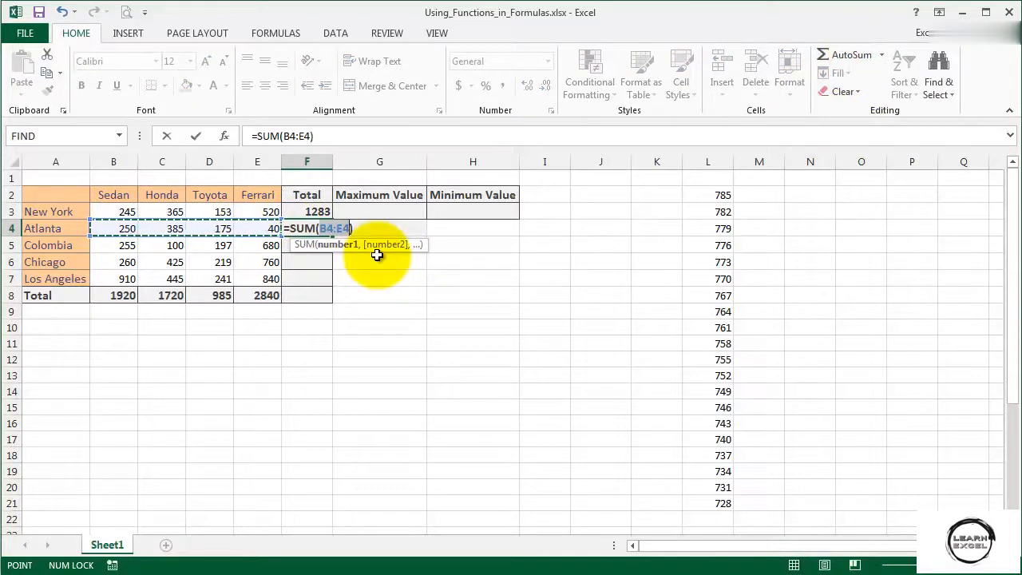
pyautogui.press('Return')
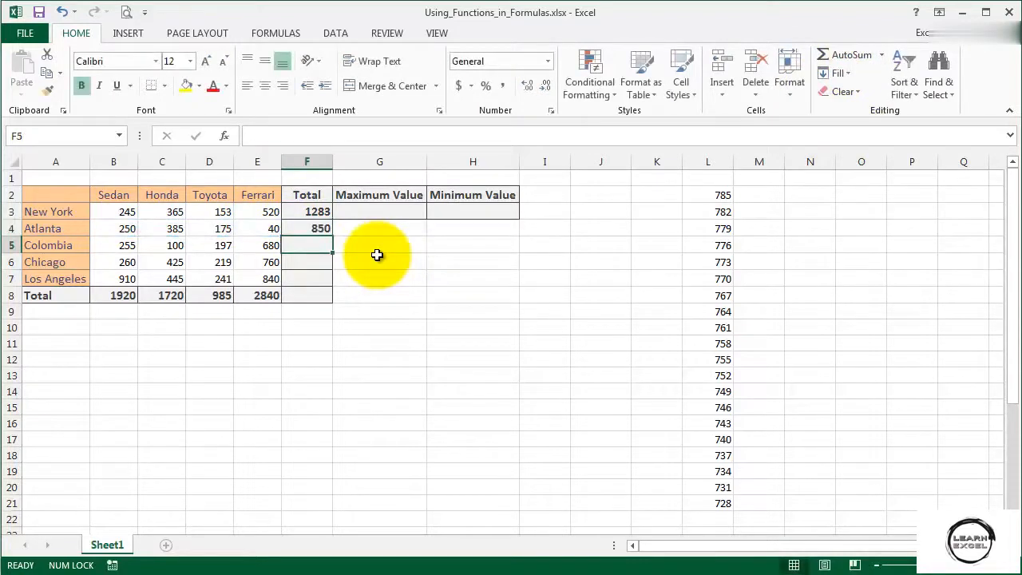
pyautogui.moveTo(120, 245); pyautogui.dragTo(255, 246)
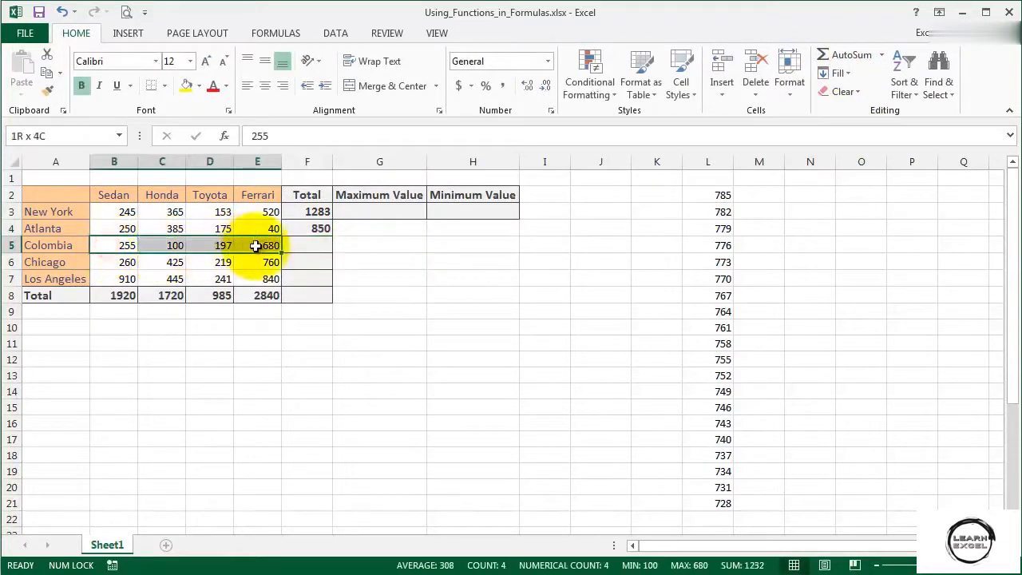
pyautogui.click(845, 56)
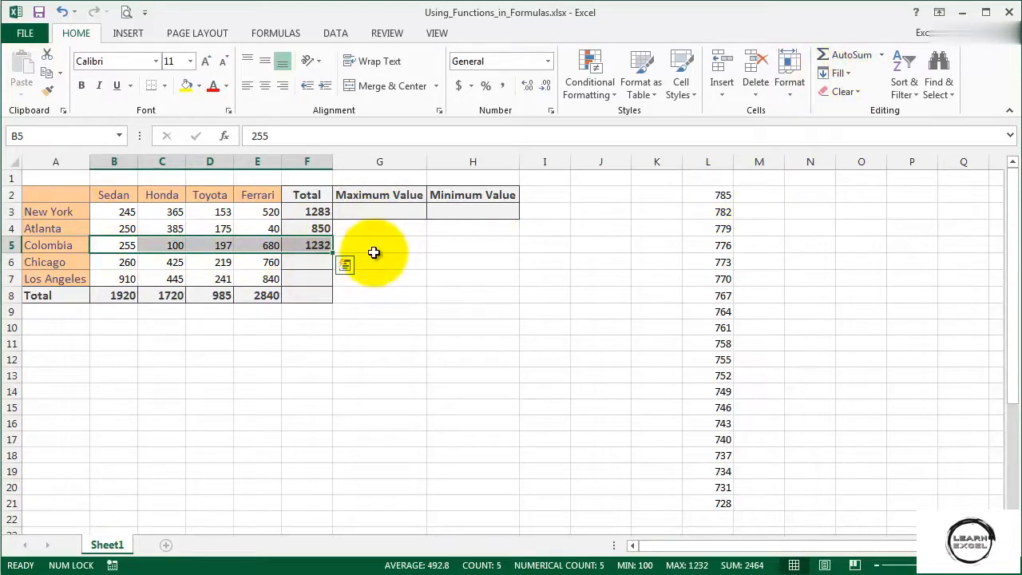
# Step: Total the Chicago row in F6 with AutoSum by selecting B6:E6 as the source range
pyautogui.click(111, 262)
pyautogui.moveTo(112, 262); pyautogui.dragTo(268, 262)
pyautogui.click(838, 56)
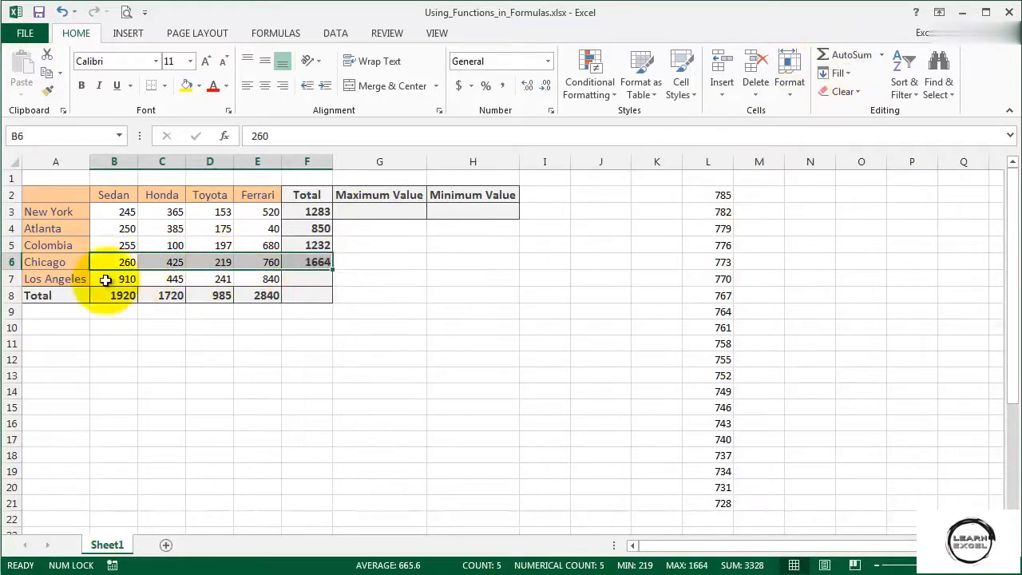
# Step: Total the Los Angeles row in F7 with AutoSum, setting the summed range to B7:E7
pyautogui.click(294, 281)
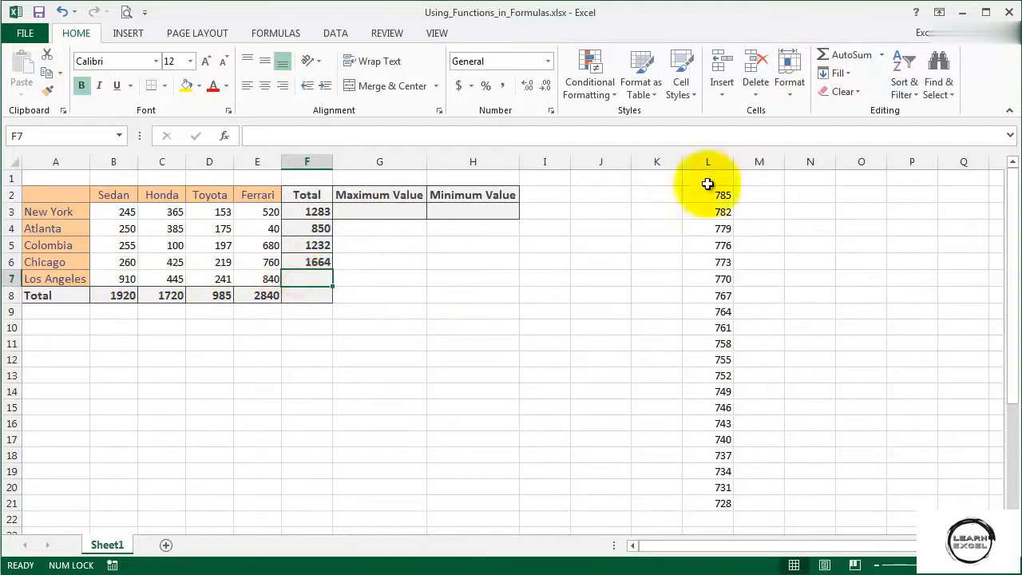
pyautogui.click(844, 62)
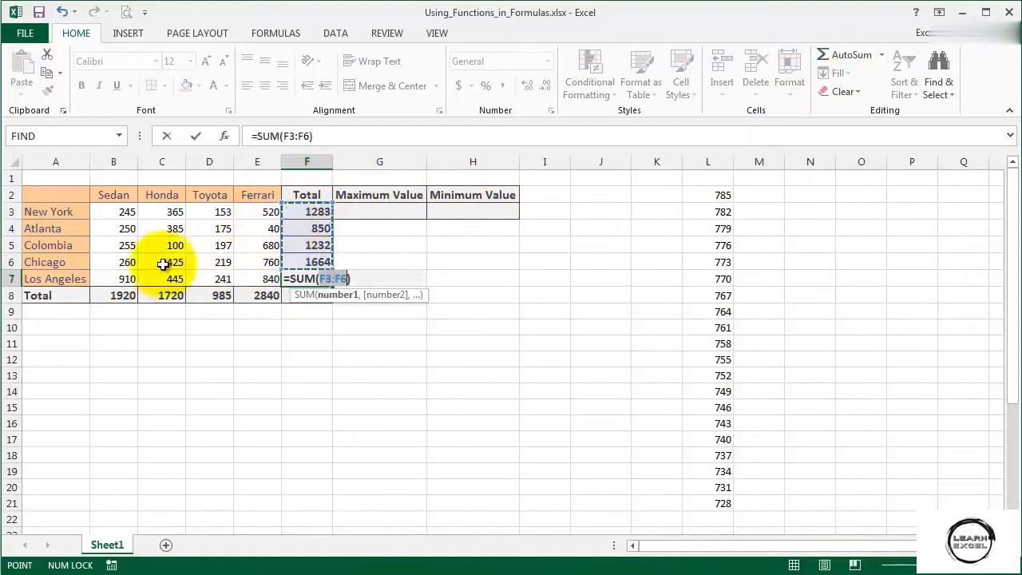
pyautogui.moveTo(100, 277); pyautogui.dragTo(249, 277)
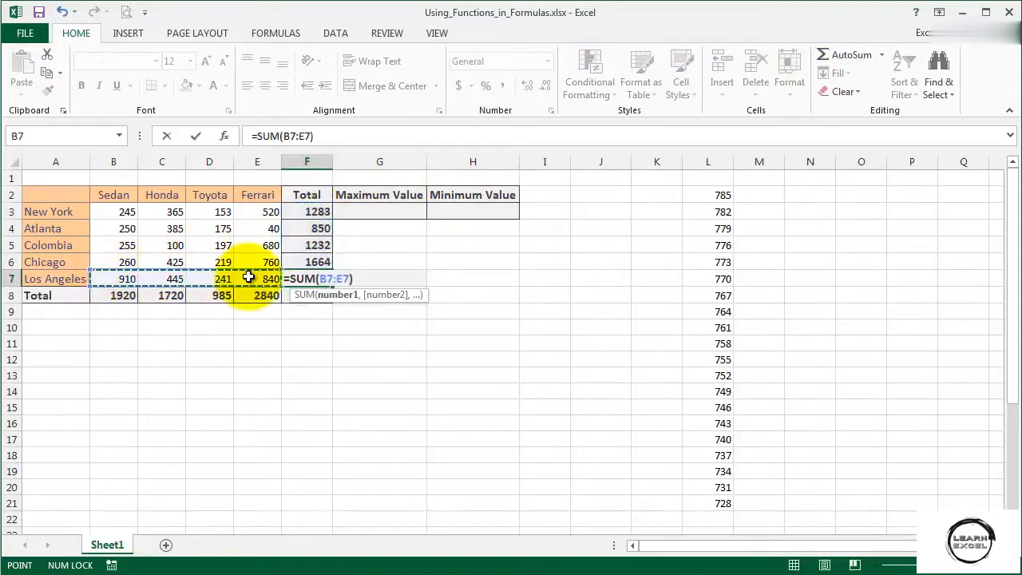
pyautogui.press('Return')
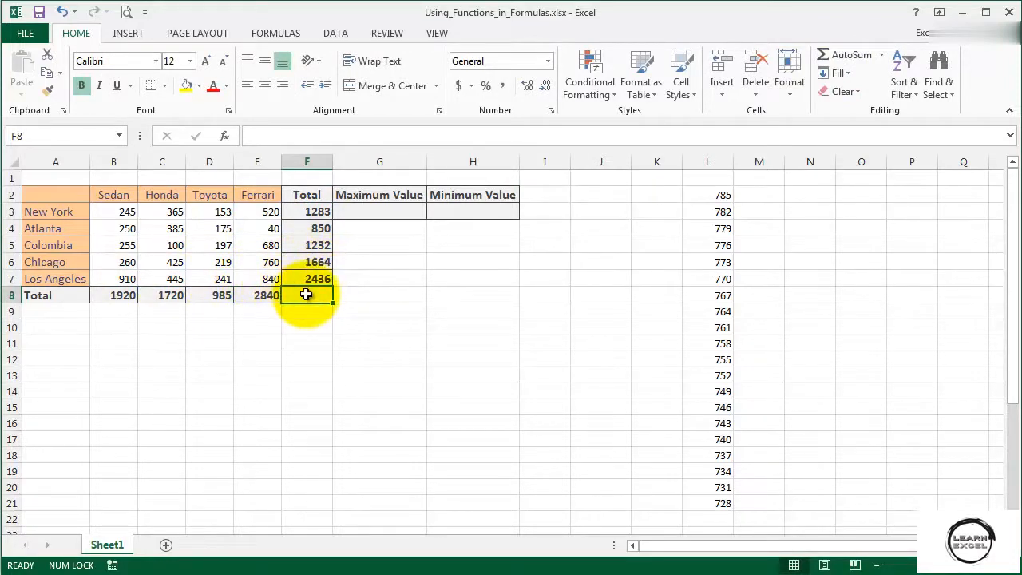
# Step: Calculate the grand total in F8 with a SUM formula over B3:E7, and reselect the cell to view its formula
pyautogui.write('=sum(')
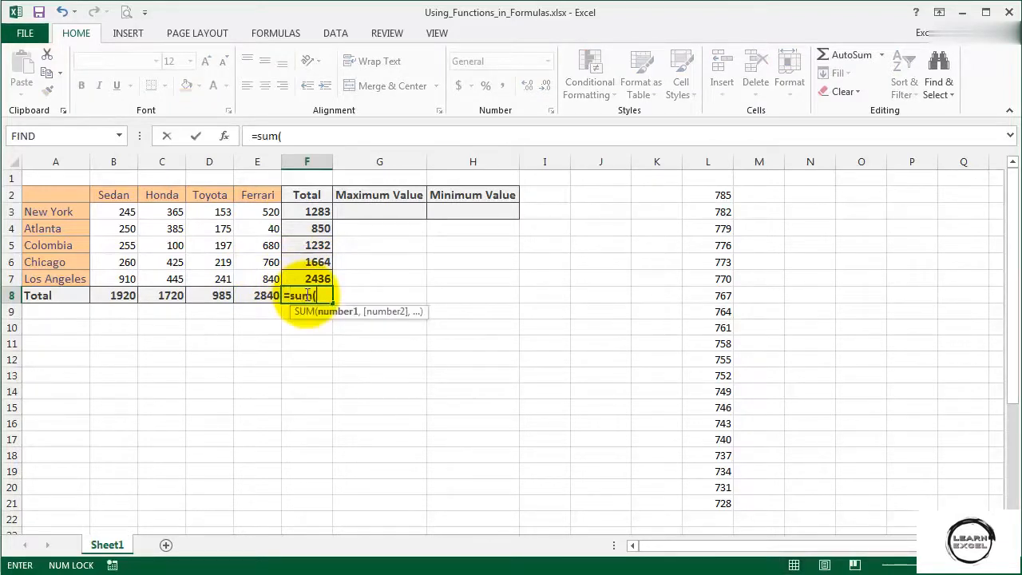
pyautogui.moveTo(114, 210); pyautogui.dragTo(257, 276)
pyautogui.press('Return')
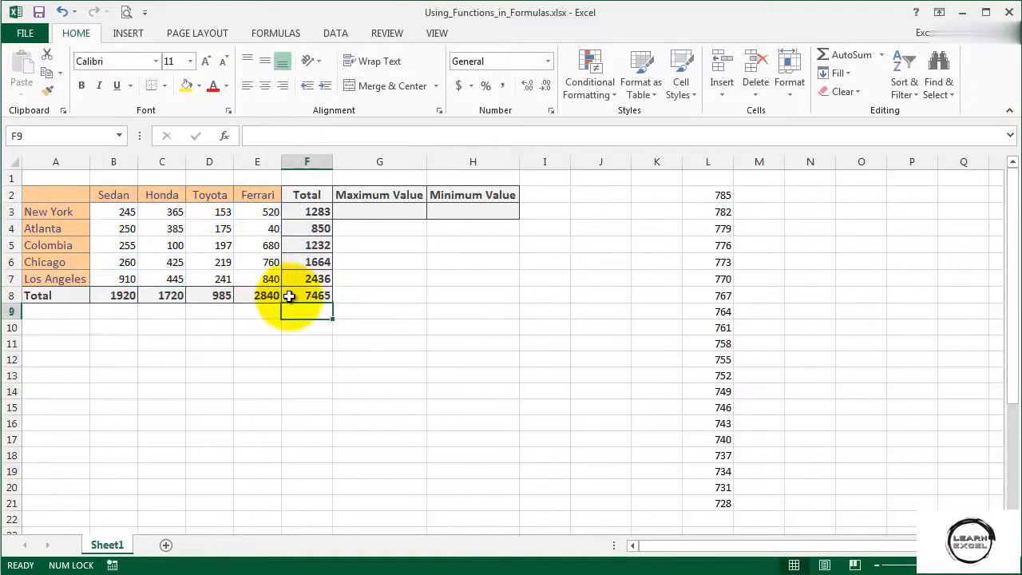
pyautogui.click(289, 297)
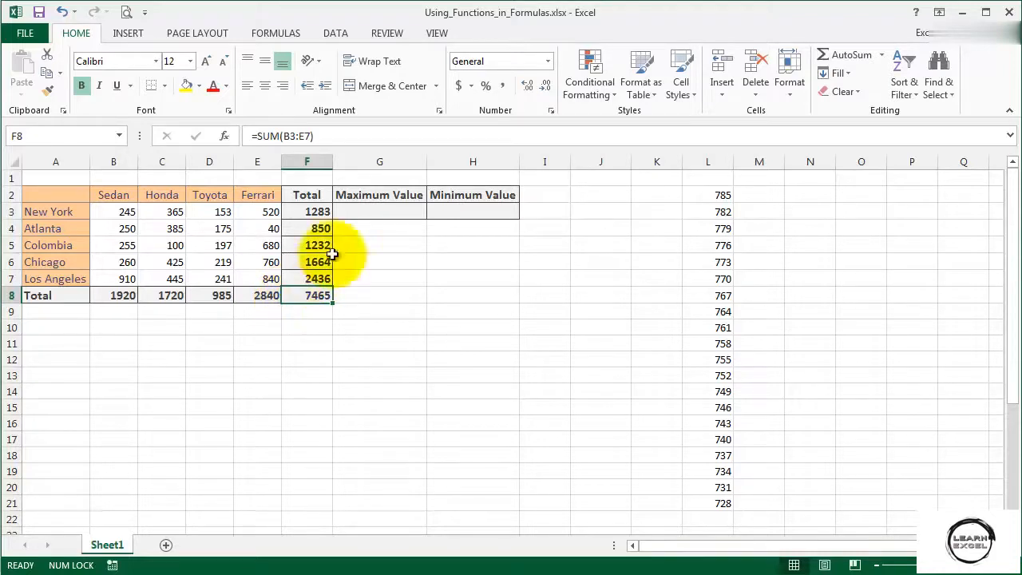
# Step: Find the maximum value in G3 with a MAX formula over B3:E7, and reselect the cell to view its formula
pyautogui.click(350, 213)
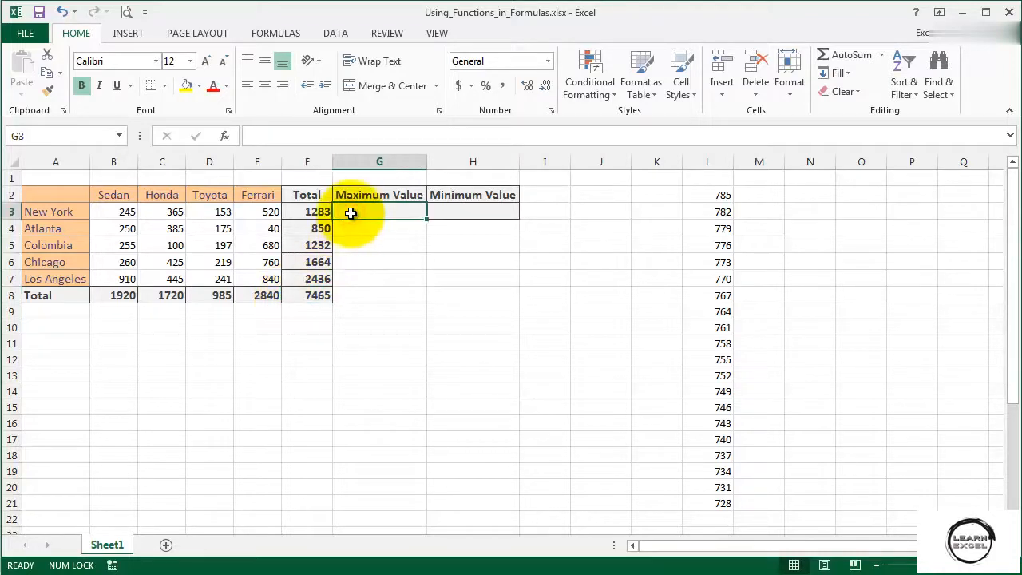
pyautogui.click(469, 211)
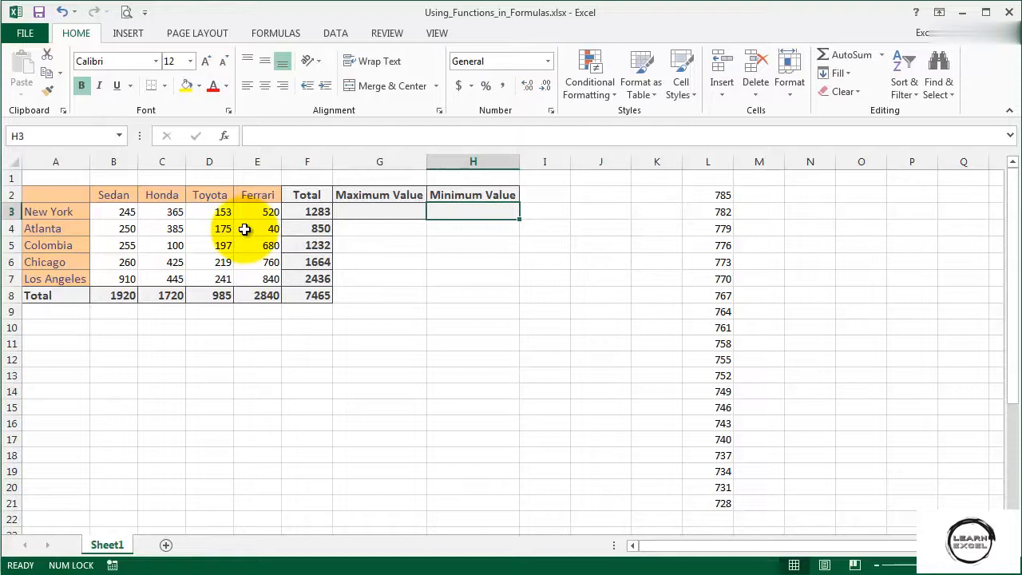
pyautogui.click(356, 212)
pyautogui.write('=')
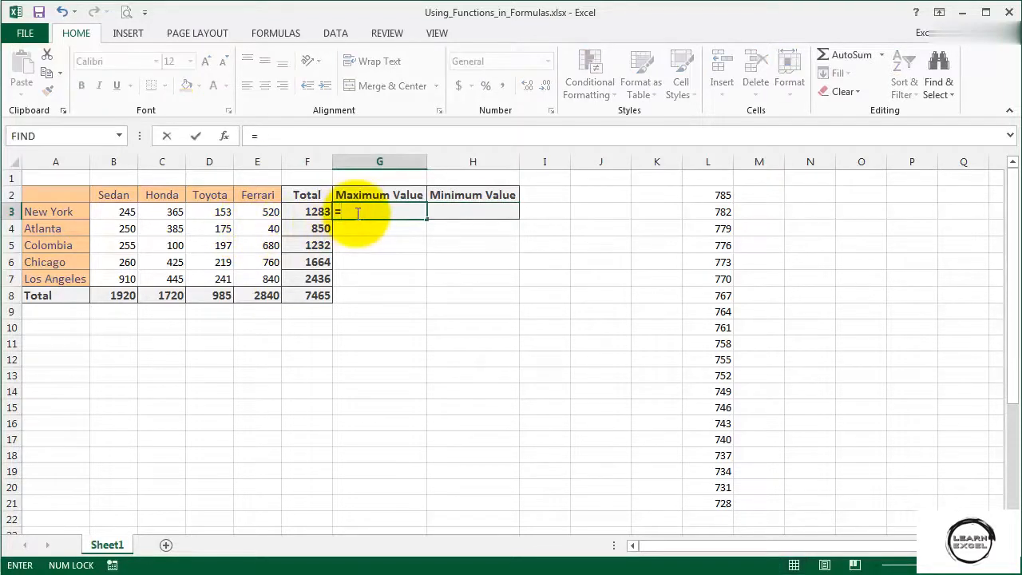
pyautogui.write('max')
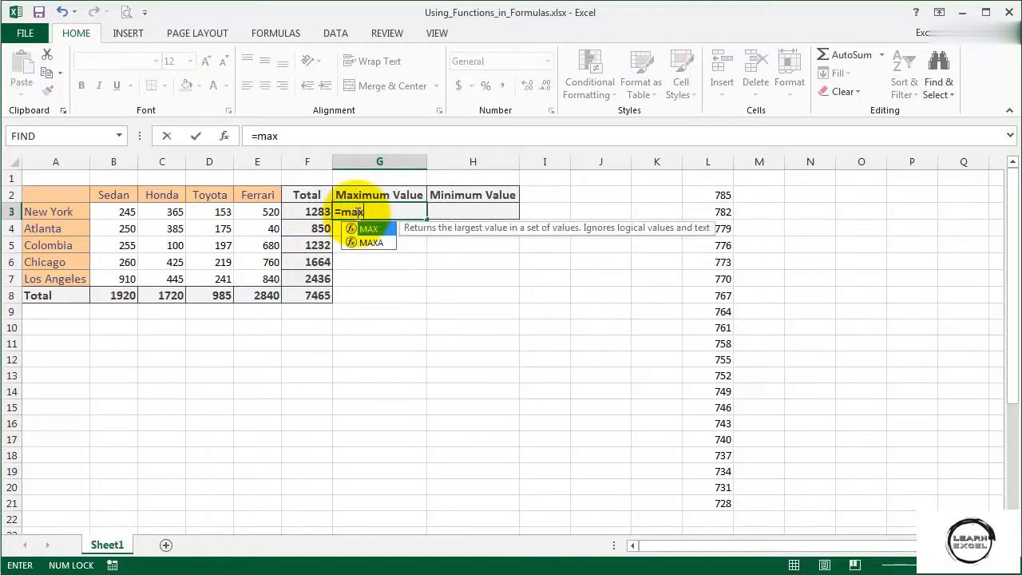
pyautogui.write('(')
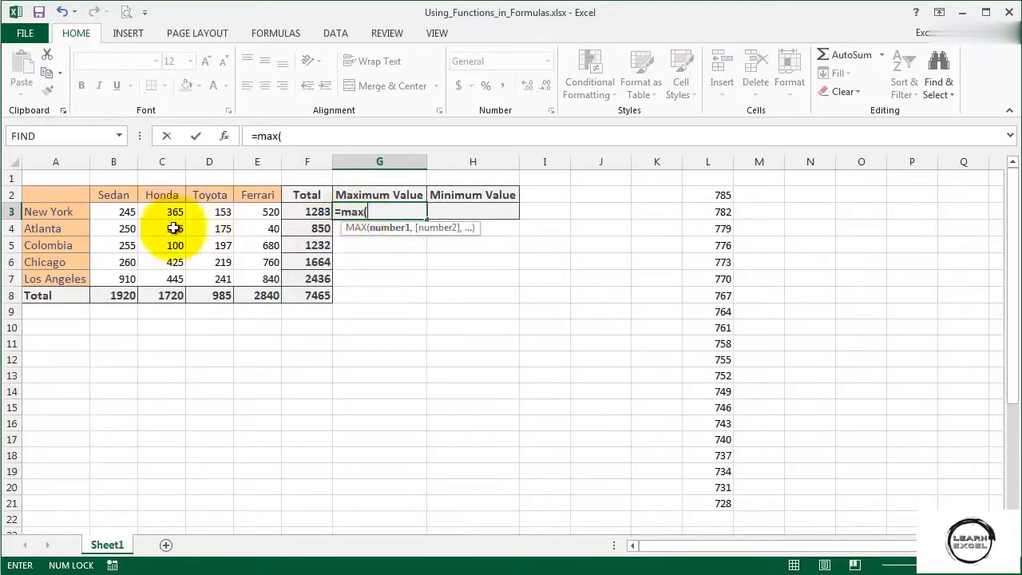
pyautogui.moveTo(109, 209); pyautogui.dragTo(256, 271)
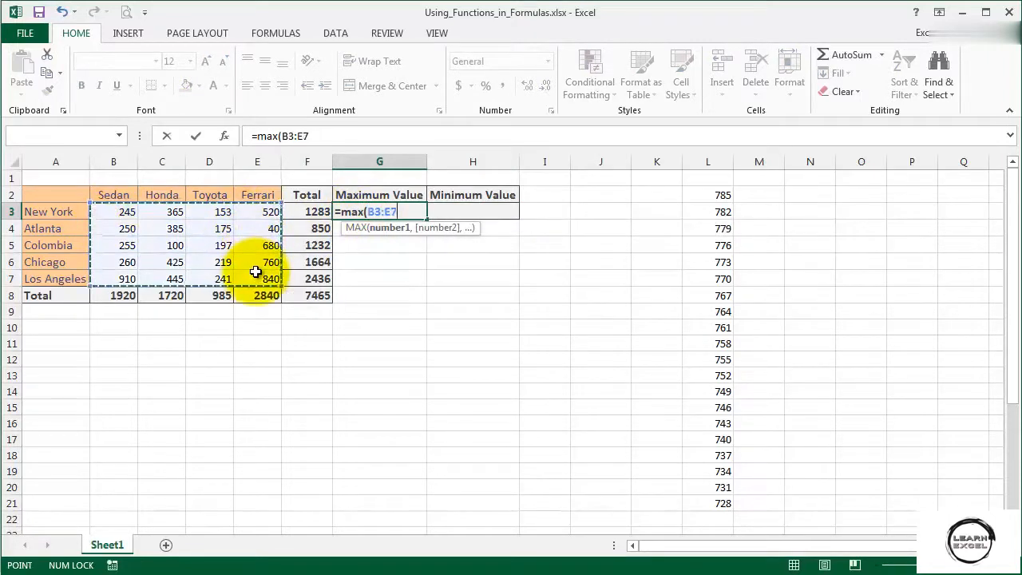
pyautogui.press('Return')
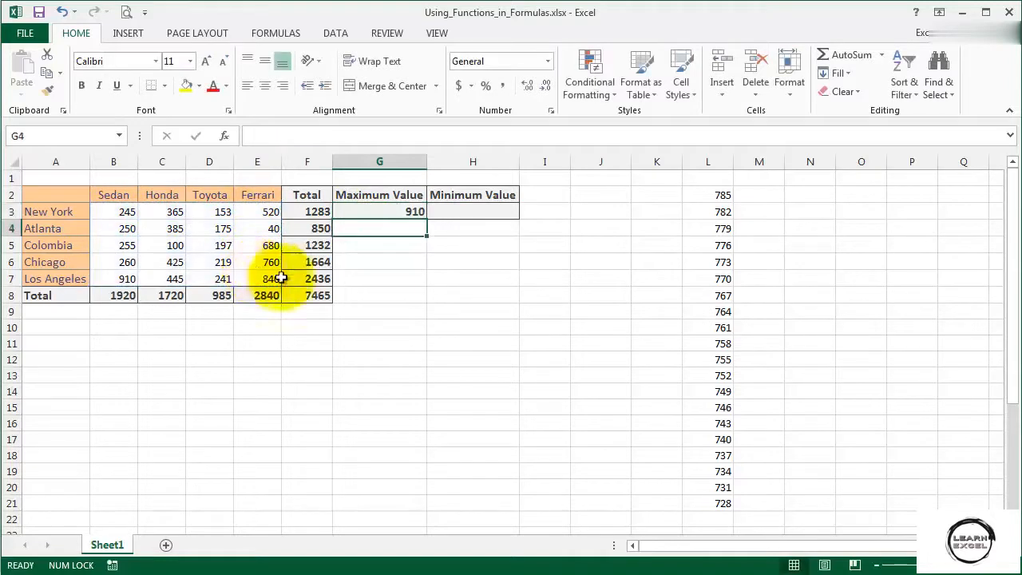
pyautogui.click(360, 211)
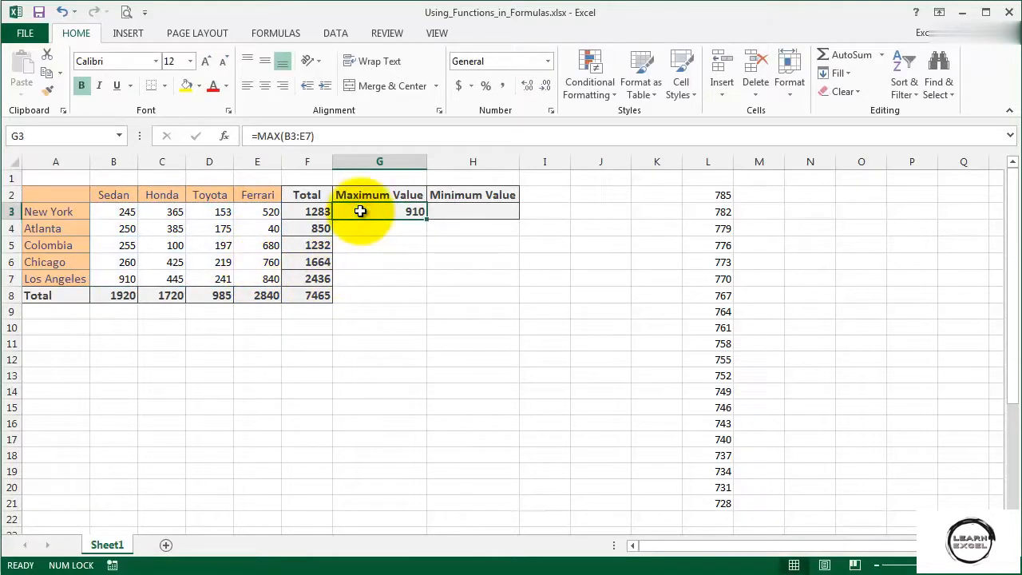
# Step: Find the minimum value in H3 with a MIN formula over B3:E7, and reselect the cell to view its formula
pyautogui.click(442, 211)
pyautogui.write('=min(')
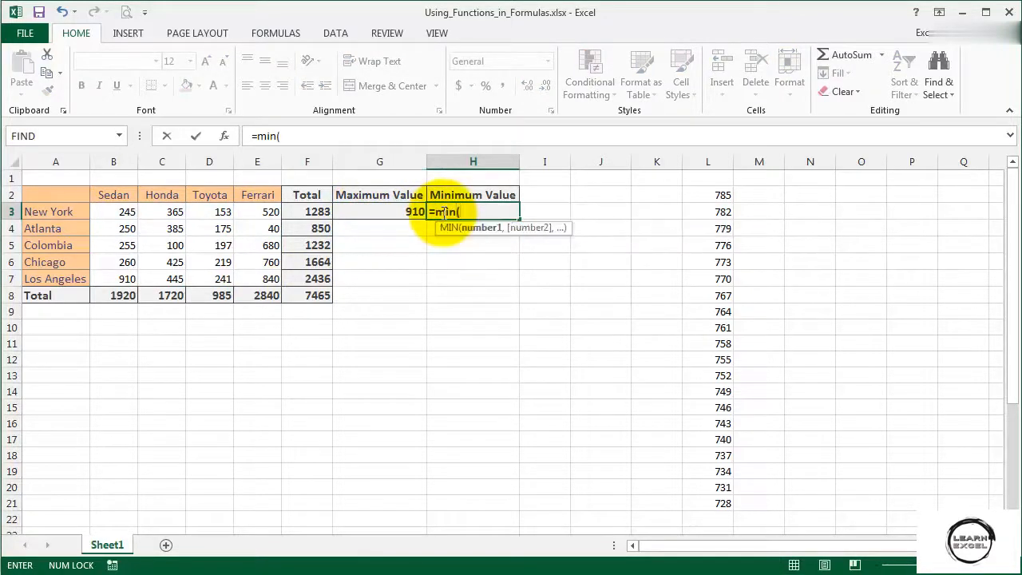
pyautogui.moveTo(114, 212); pyautogui.dragTo(251, 277)
pyautogui.press('Return')
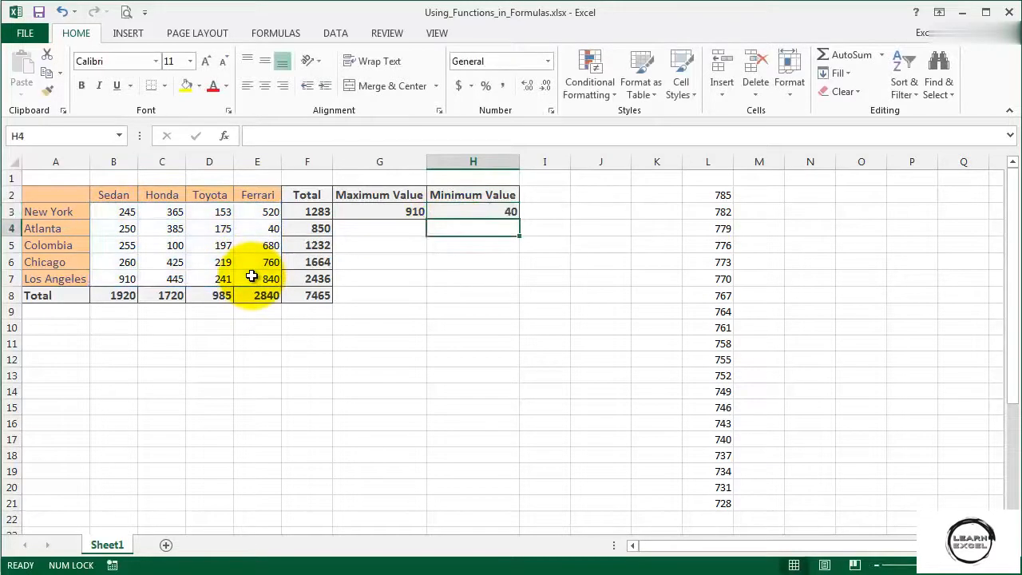
pyautogui.click(444, 212)
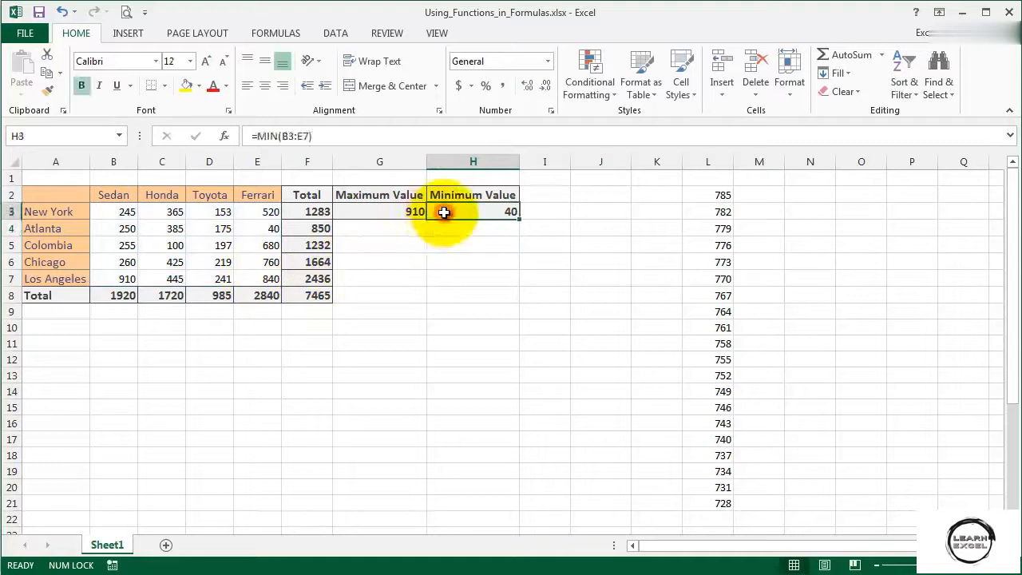